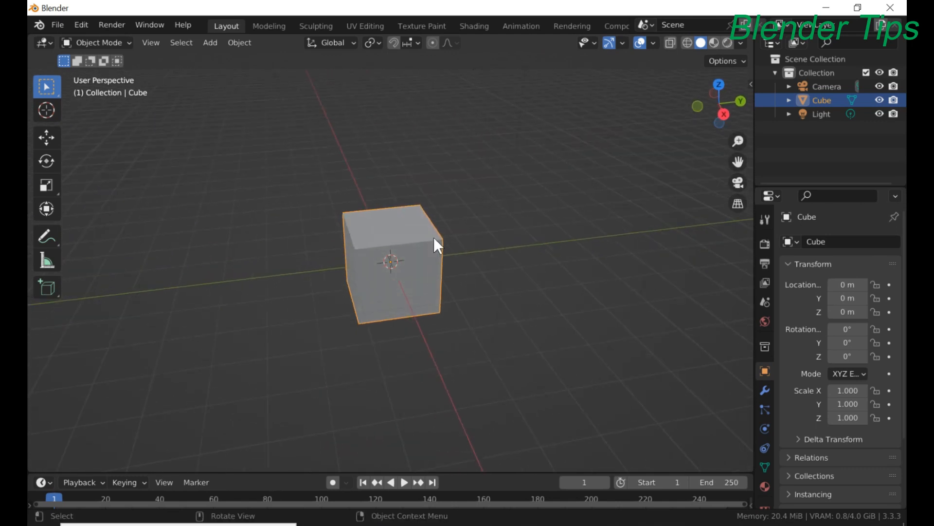
Examine the default cube and its surroundings from several angles and zoom distances.
scroll(402, 242, "up", 4)
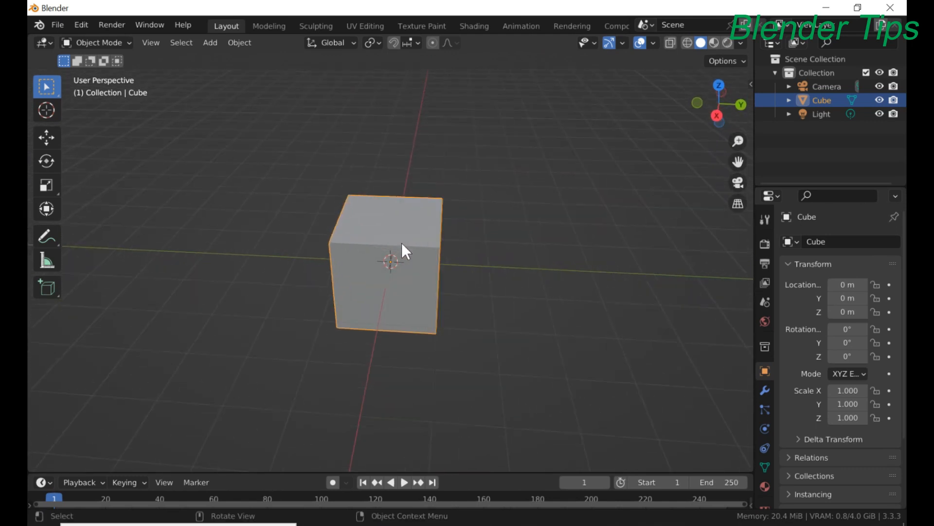
scroll(401, 243, "down", 5)
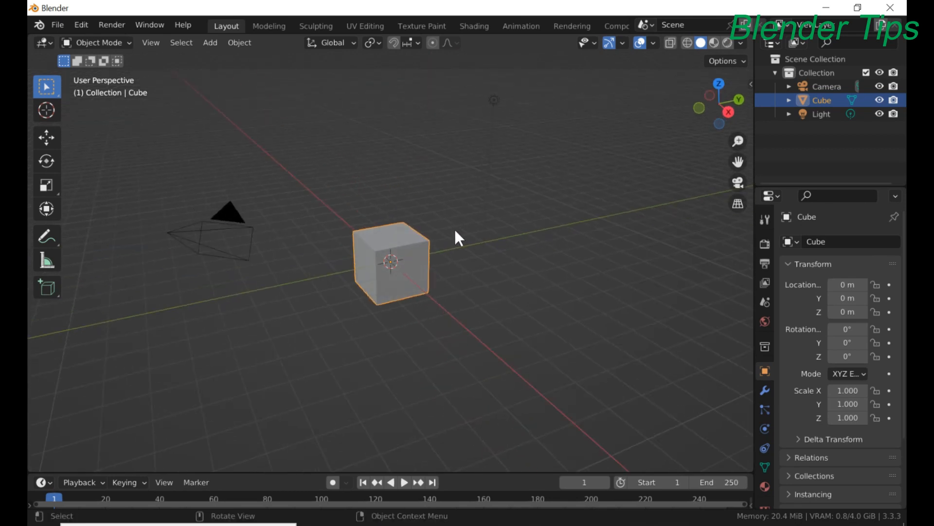
scroll(400, 233, "up", 4)
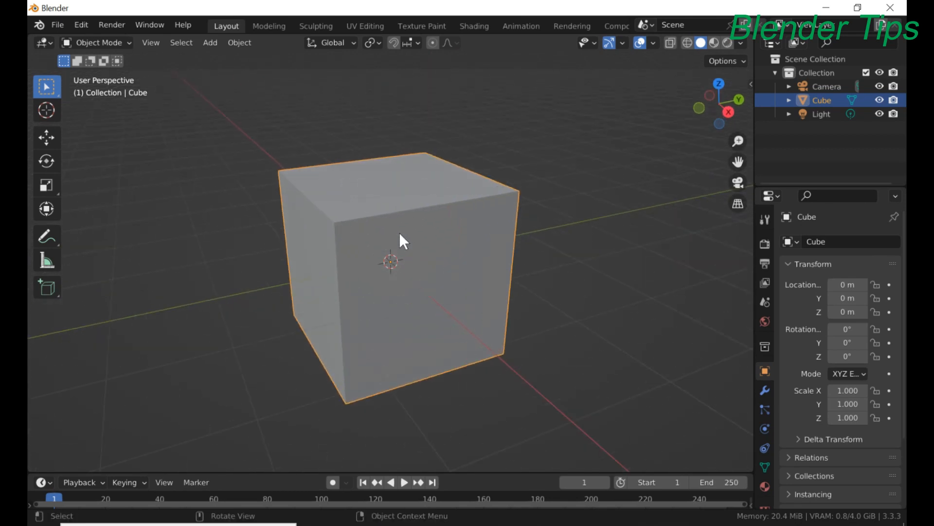
middle_click_drag(399, 232, 310, 255)
scroll(354, 255, "up", 3)
scroll(353, 255, "down", 3)
scroll(461, 233, "up", 3)
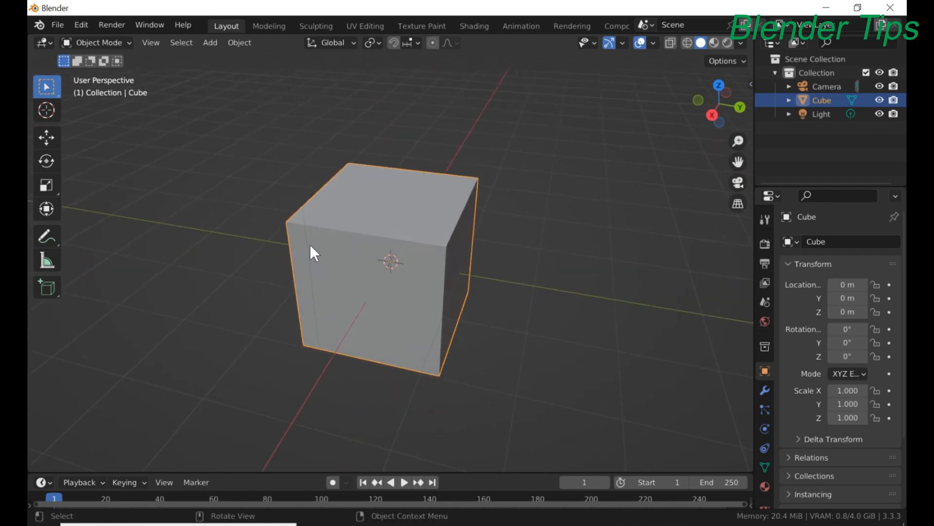
scroll(345, 238, "down", 3)
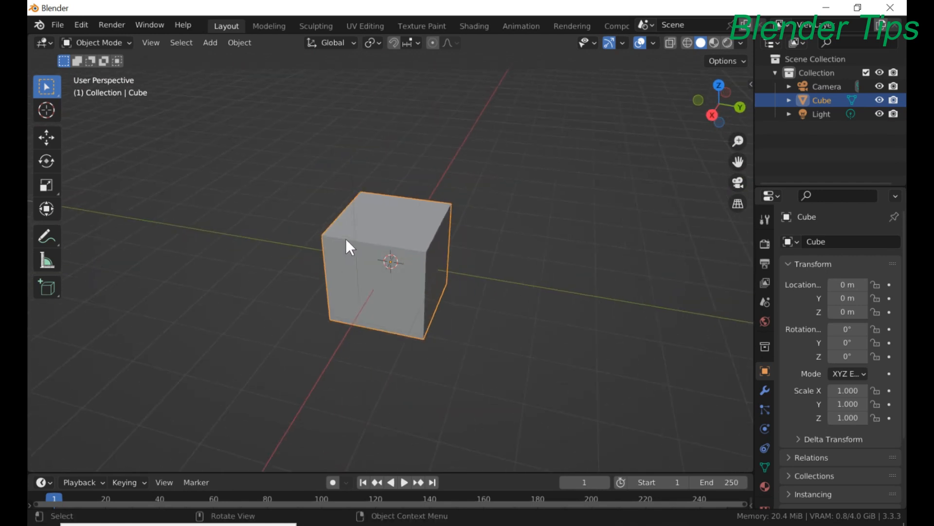
middle_click_drag(346, 238, 407, 228)
scroll(407, 226, "down", 3)
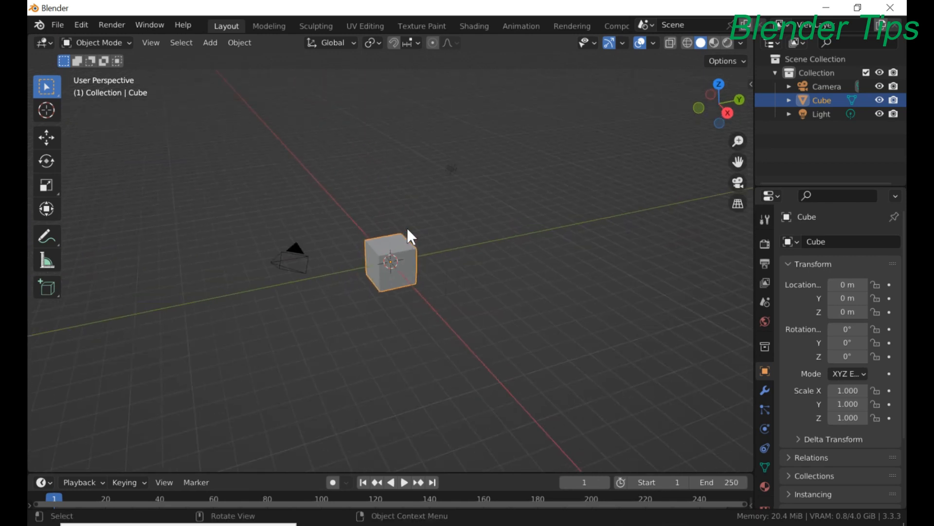
scroll(407, 227, "up", 3)
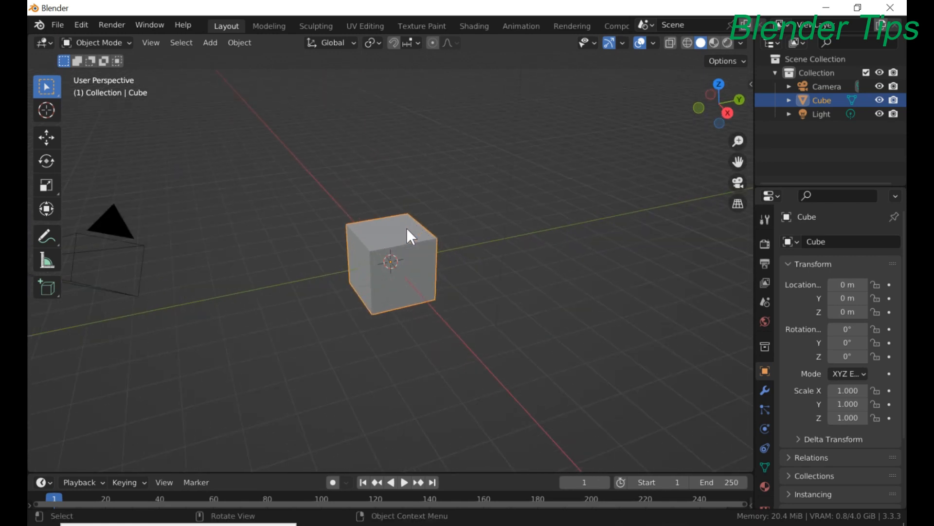
scroll(407, 227, "down", 3)
middle_click_drag(407, 227, 387, 234)
Select the camera, the cube and the light one after another to identify the default scene objects.
left_click(251, 271)
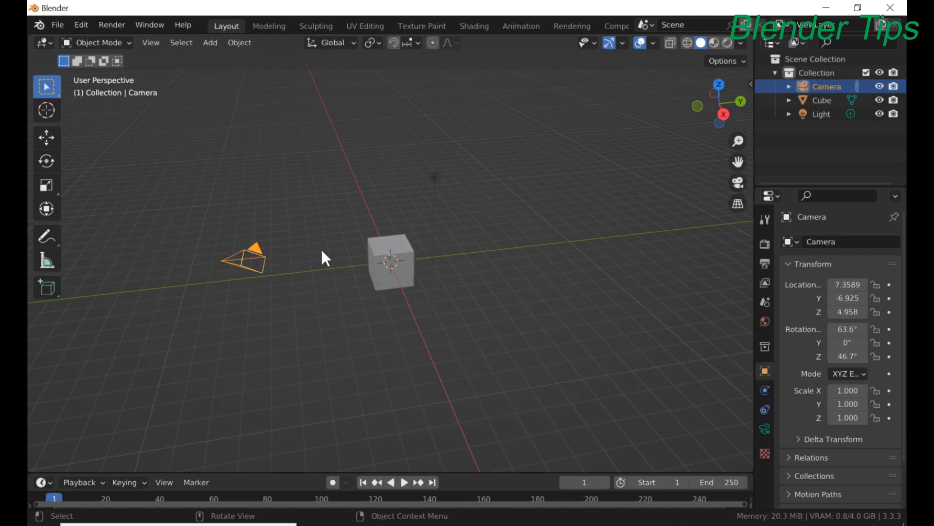
left_click(371, 256)
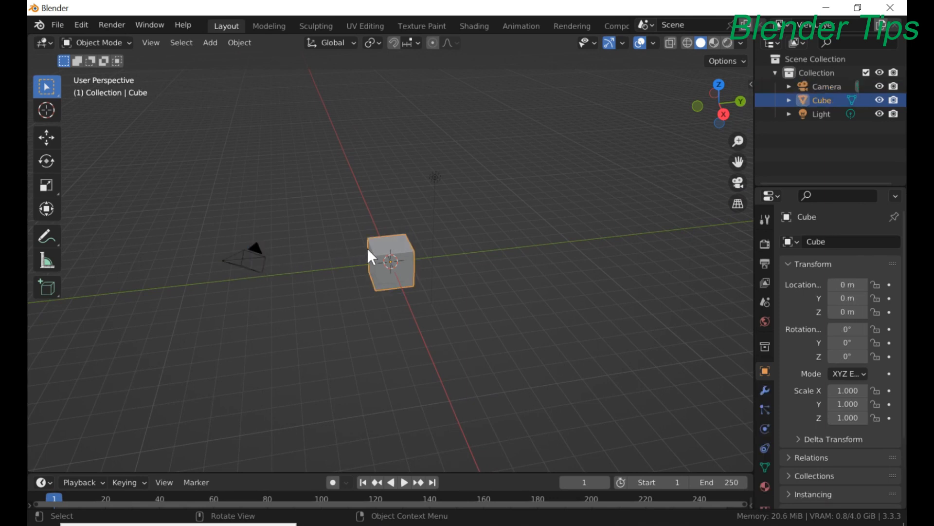
left_click(439, 179)
scroll(372, 238, "up", 4)
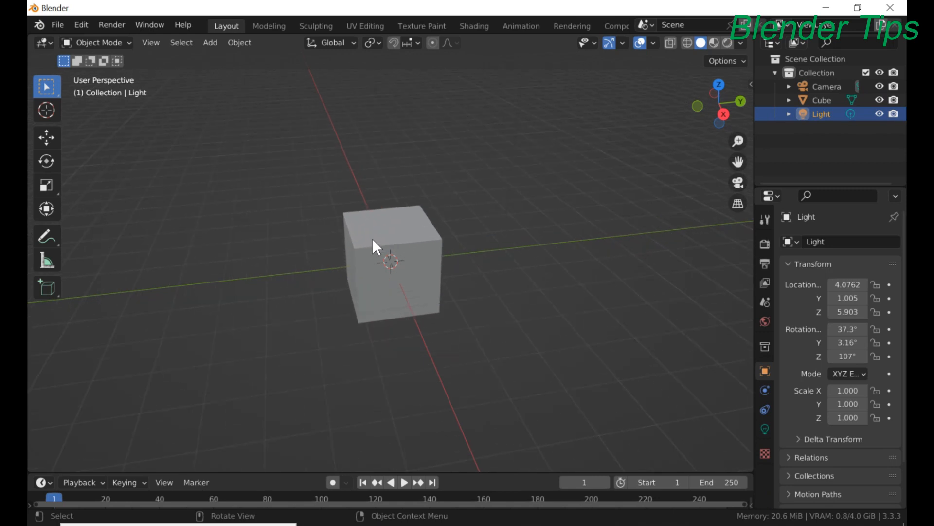
scroll(373, 238, "down", 4)
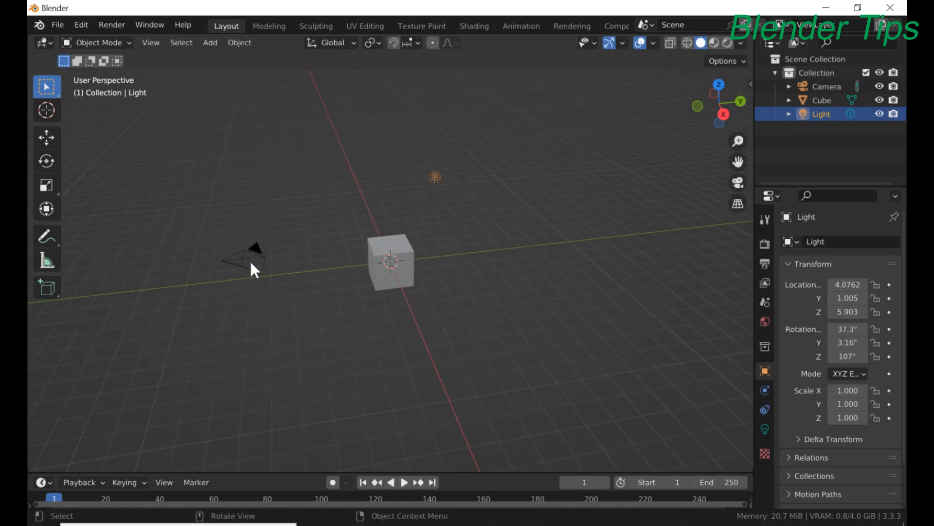
Delete the camera and the light from the scene, keeping only the cube.
left_click_drag(208, 227, 286, 287)
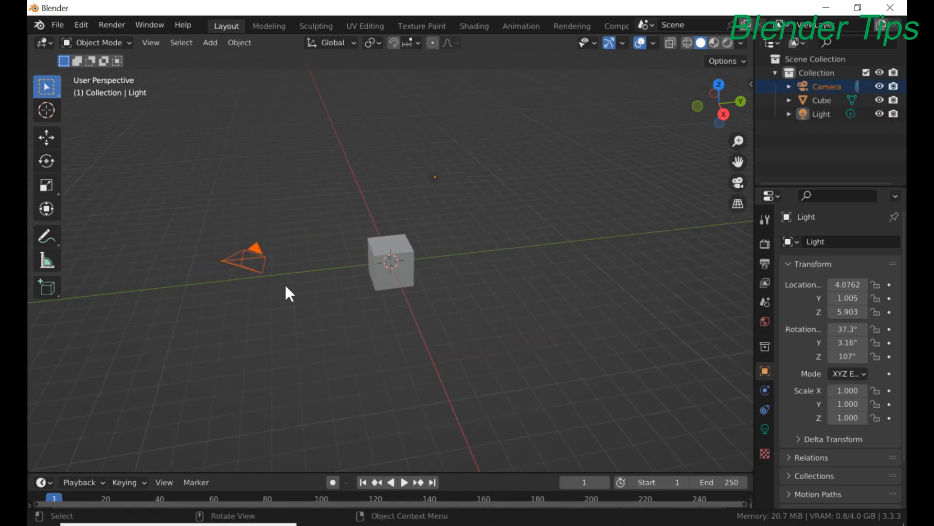
key("Delete")
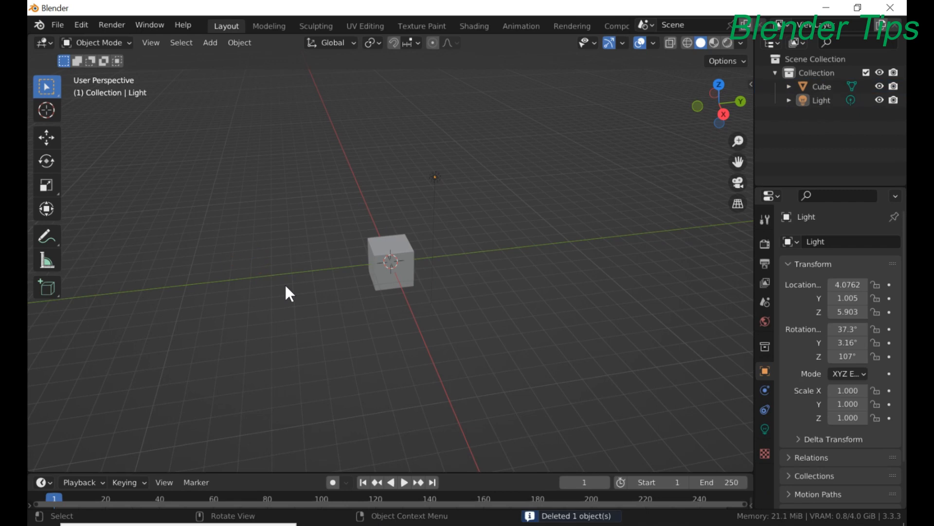
left_click(435, 177)
key("Delete")
Select the cube and switch the viewport shading to Material Preview.
scroll(393, 263, "up", 3)
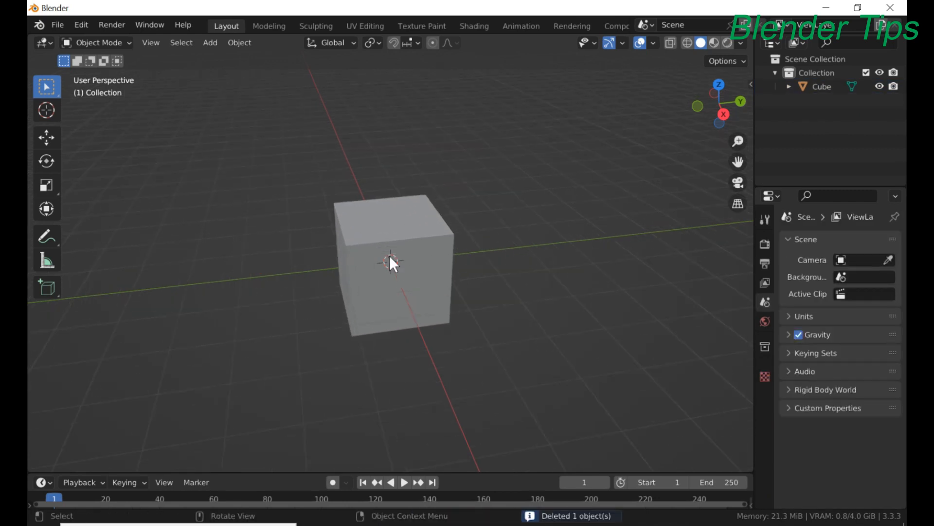
left_click(403, 233)
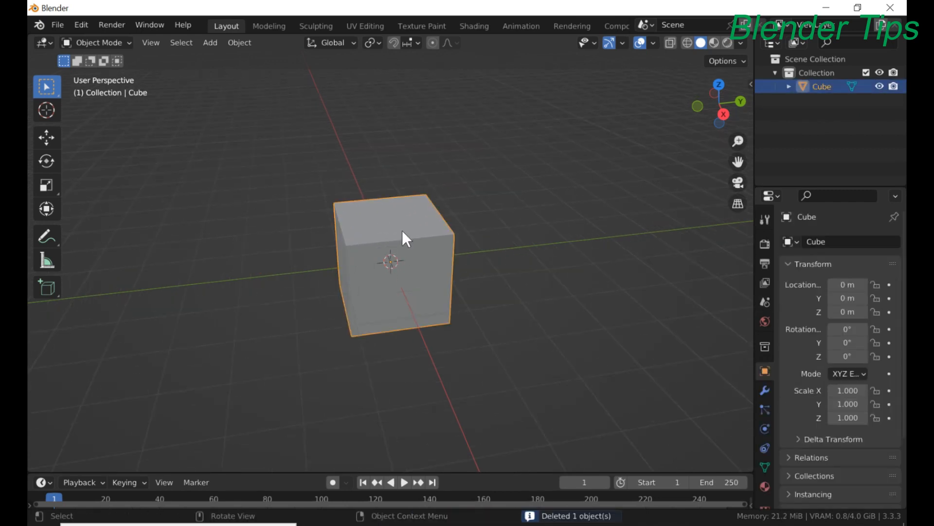
left_click(714, 43)
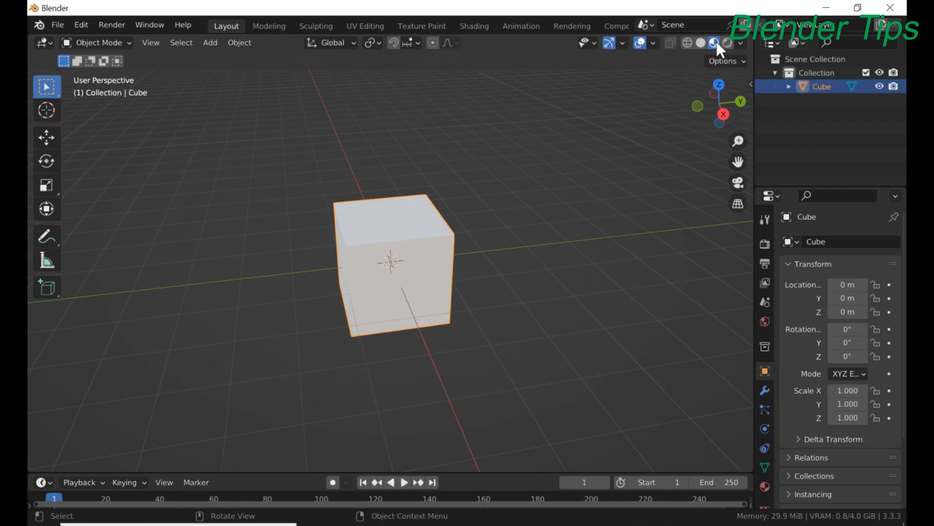
Show the cube's material properties and widen the properties editor so its labels are readable.
scroll(460, 207, "up", 3)
scroll(425, 213, "down", 5)
middle_click_drag(426, 213, 396, 207)
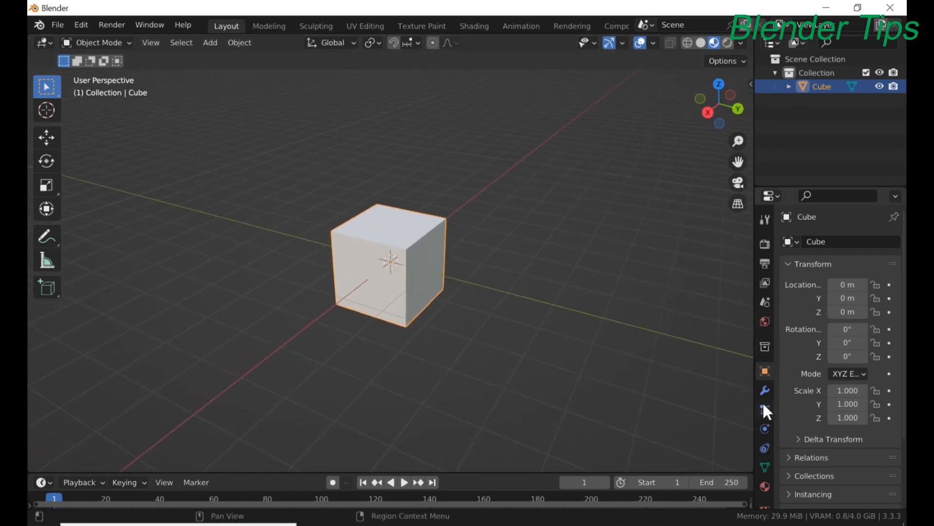
scroll(763, 401, "down", 2)
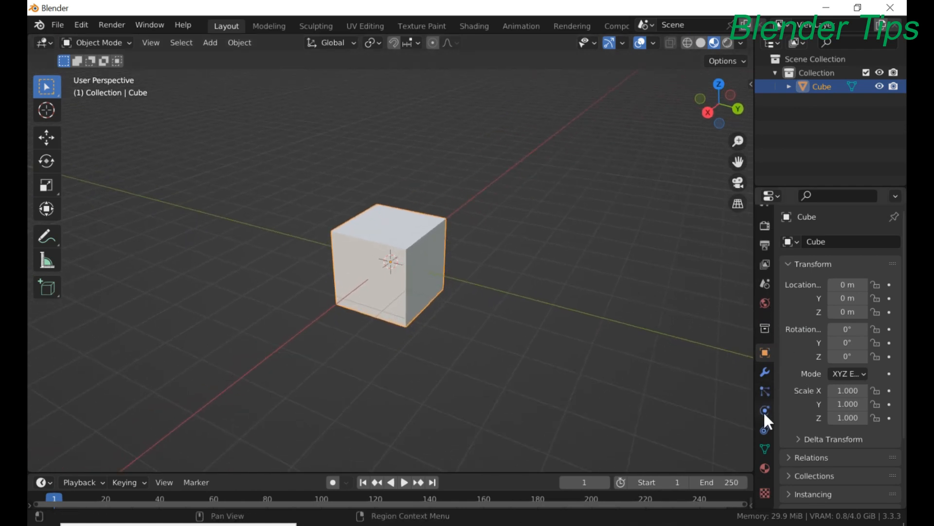
left_click(763, 467)
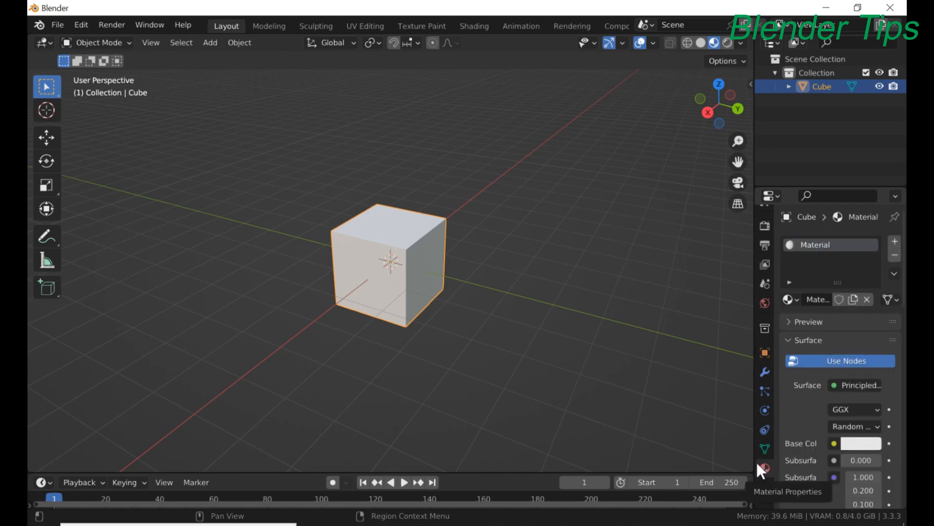
left_click_drag(754, 420, 700, 408)
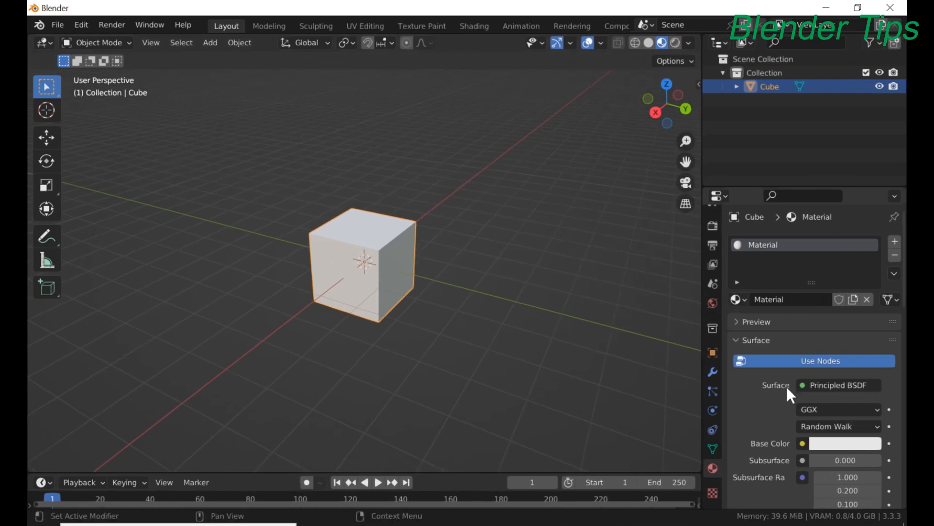
Set the cube material's base color to blue, with hue 0.667, saturation 0.976 and value 0.800.
left_click(837, 443)
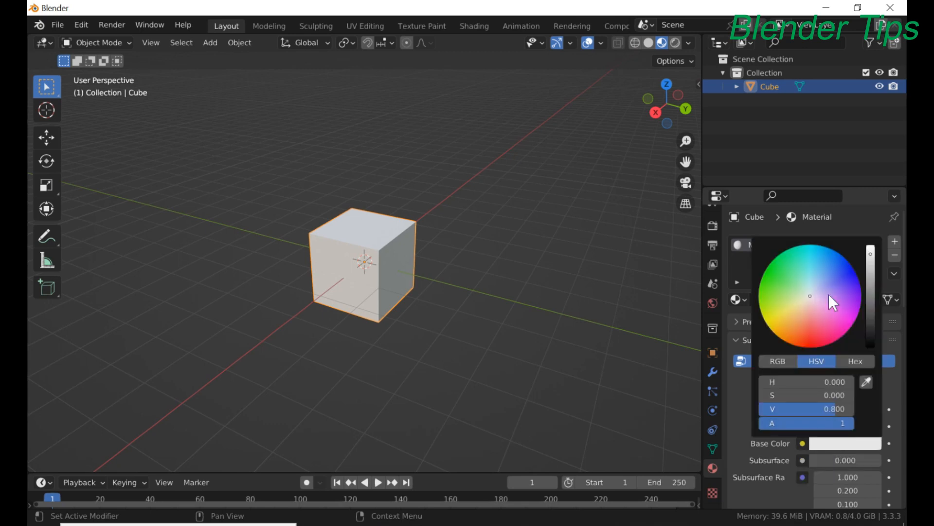
left_click_drag(813, 294, 848, 275)
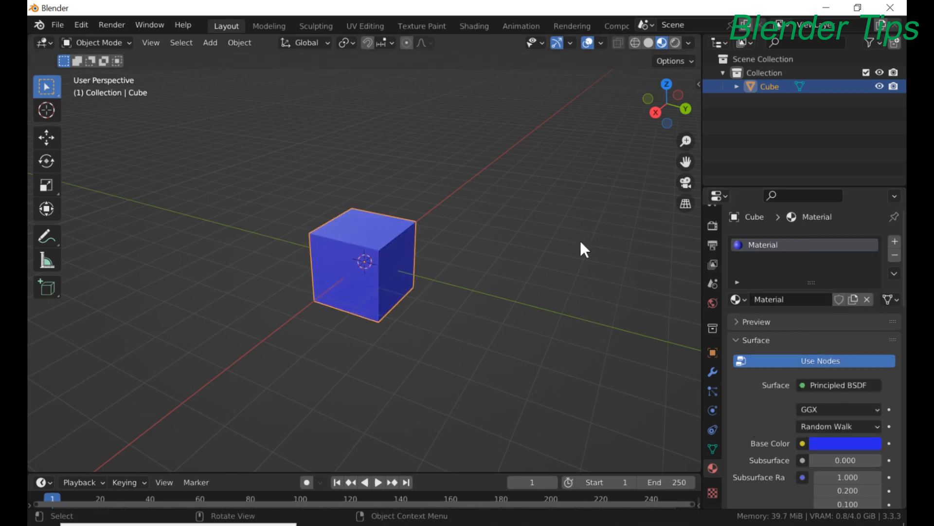
Examine the blue cube from several angles, both close up and from farther away.
scroll(338, 271, "up", 4)
scroll(337, 272, "down", 3)
middle_click_drag(338, 271, 494, 266)
scroll(414, 267, "up", 3)
scroll(414, 267, "down", 5)
middle_click_drag(413, 266, 467, 271)
scroll(361, 270, "up", 2)
scroll(362, 271, "down", 5)
scroll(401, 266, "up", 5)
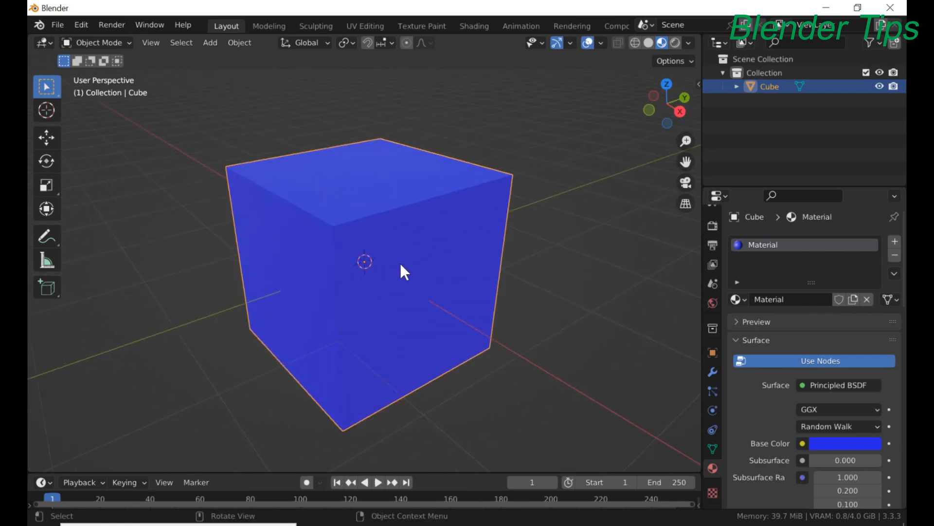
scroll(400, 263, "down", 4)
middle_click_drag(400, 262, 433, 258)
scroll(330, 264, "up", 3)
scroll(329, 261, "down", 3)
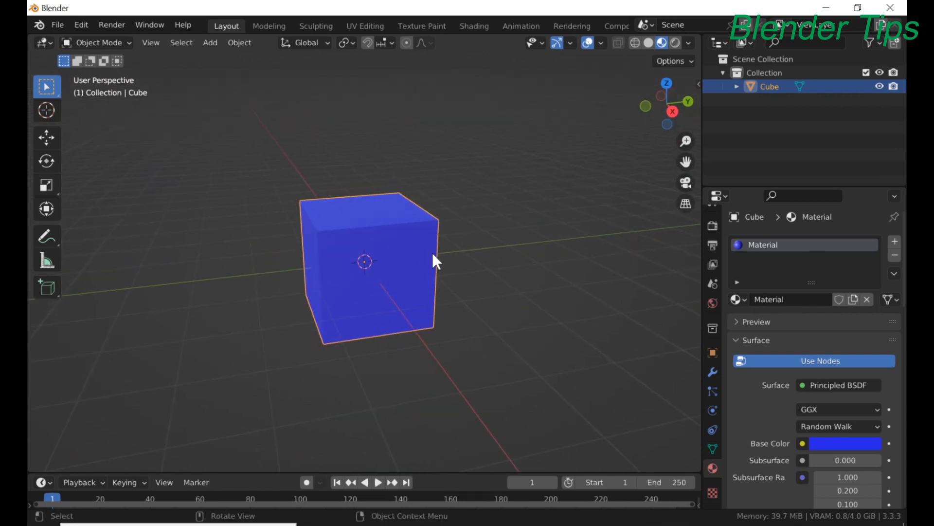
Set the cube material's base color to green, with hue 0.326, saturation 0.971 and value 0.800.
left_click(854, 442)
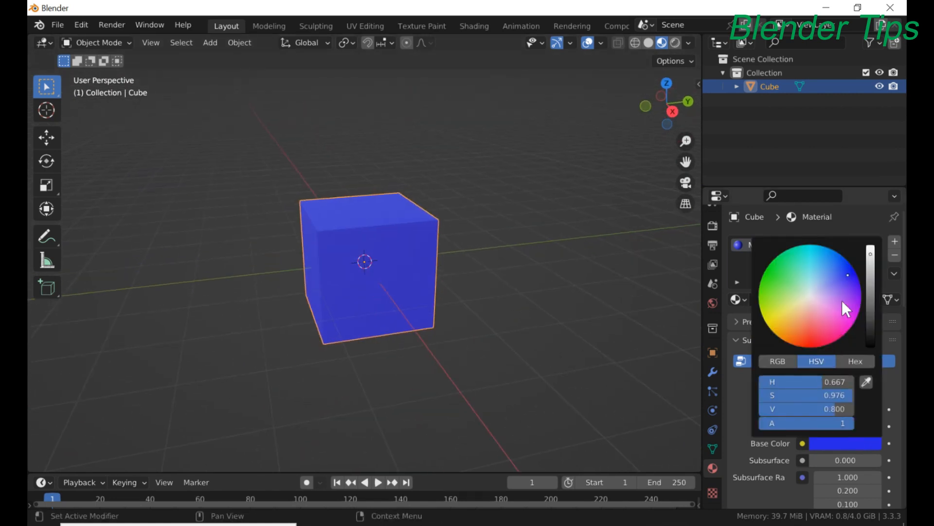
mouse_move(849, 275)
left_mouse_down()
mouse_move(820, 289)
mouse_move(771, 280)
left_mouse_up()
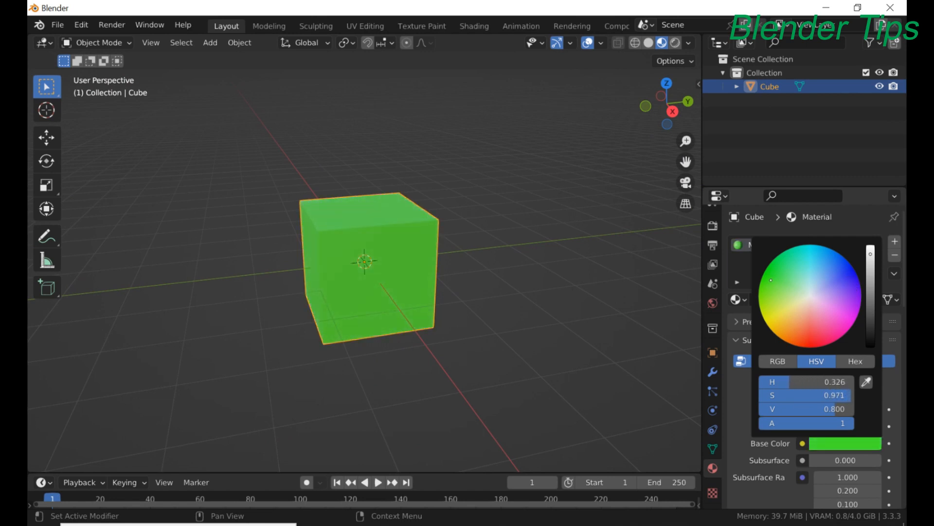
Examine the green color on the cube's sides and top from several angles.
scroll(504, 245, "up", 3)
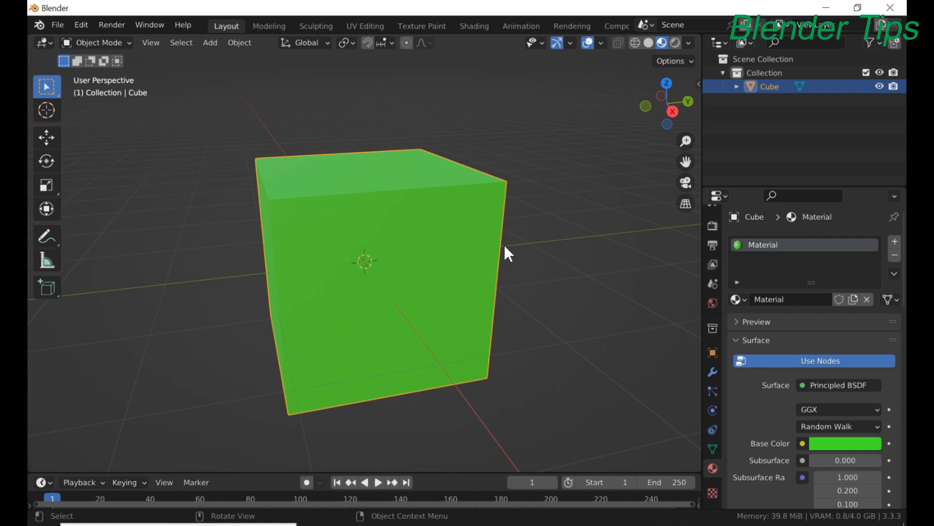
scroll(504, 244, "down", 3)
middle_click_drag(492, 242, 407, 246)
scroll(407, 247, "up", 3)
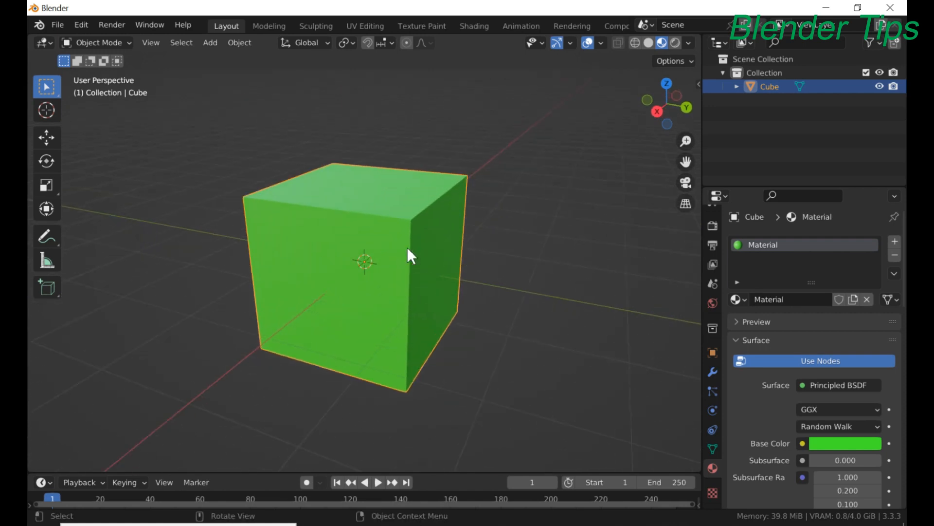
scroll(407, 247, "down", 3)
scroll(407, 247, "up", 3)
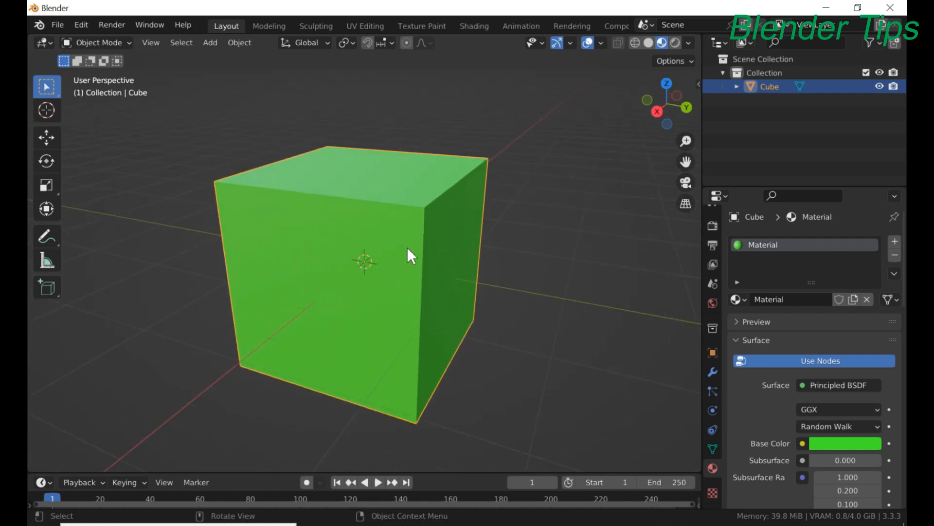
middle_click_drag(407, 247, 428, 264)
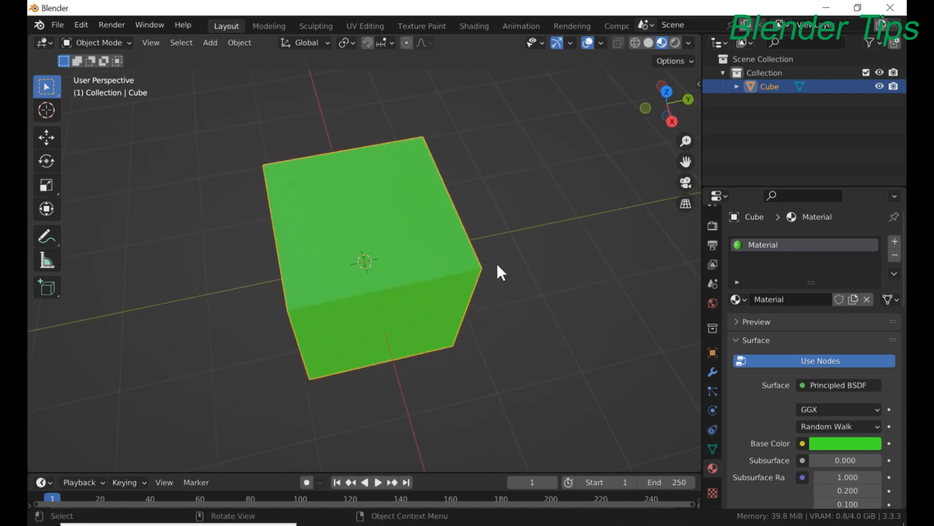
middle_click_drag(505, 270, 474, 228)
scroll(432, 256, "up", 3)
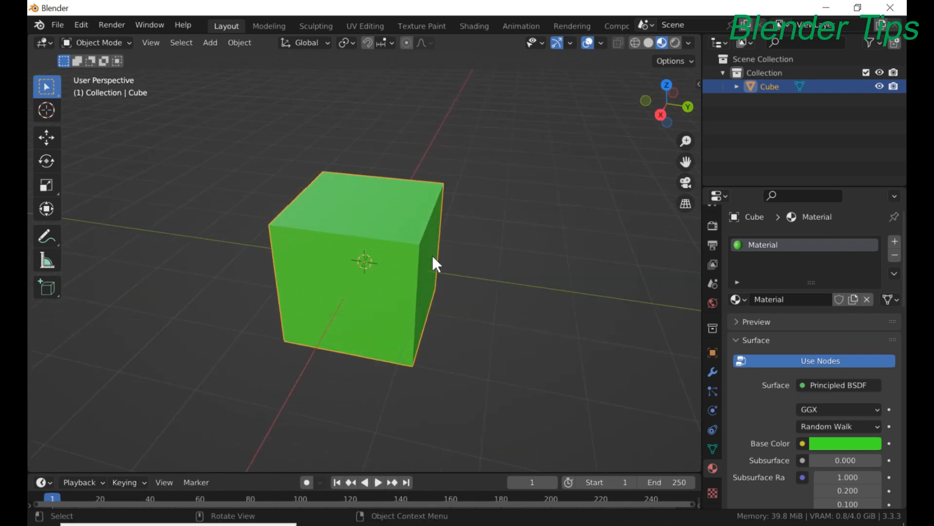
middle_click_drag(432, 255, 454, 234)
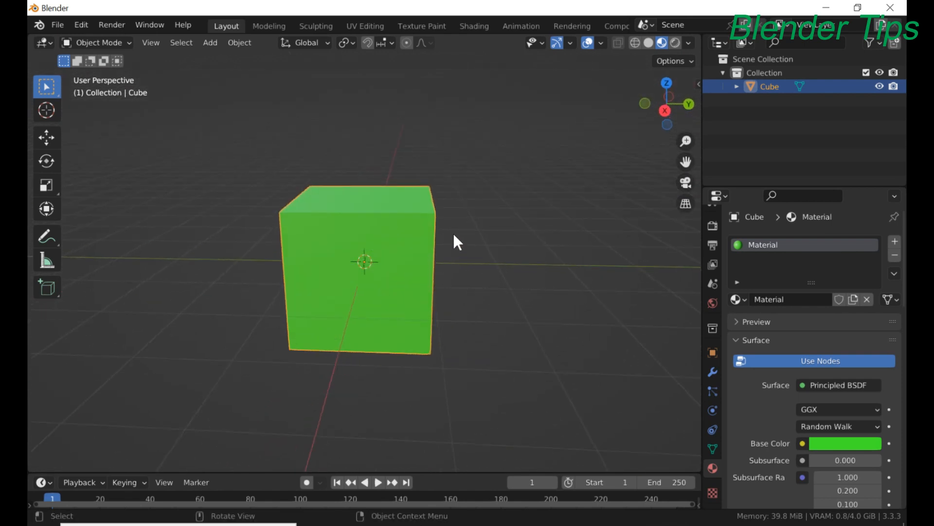
Enter Edit Mode on the cube with face selection and select only its top face.
key("Tab")
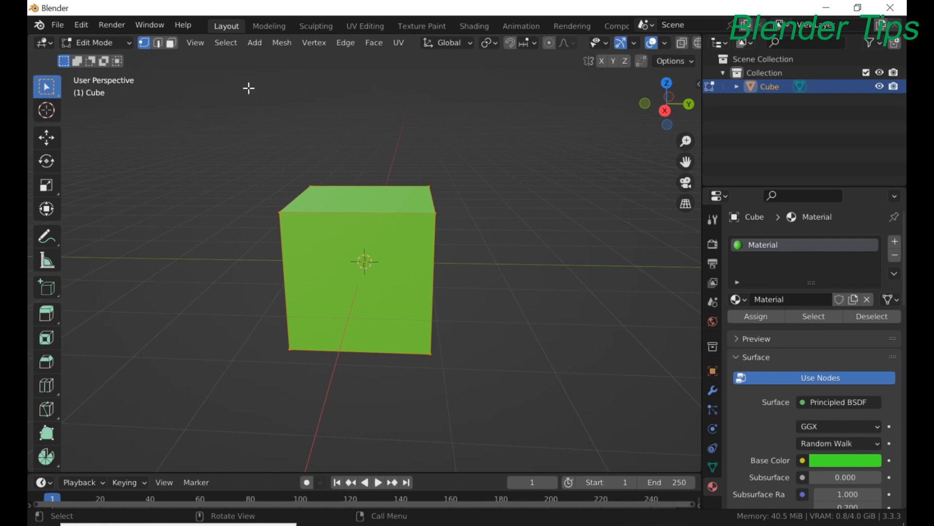
left_click(170, 43)
middle_click_drag(480, 230, 374, 237)
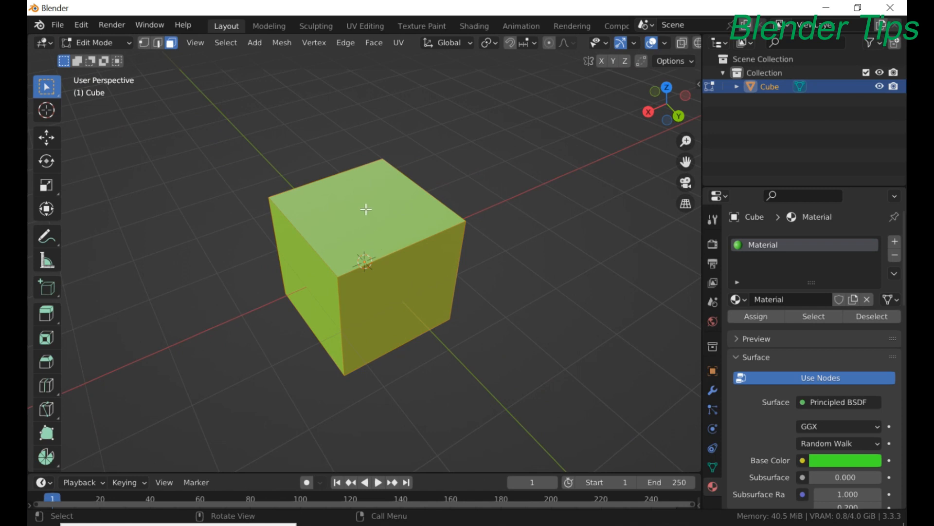
key("alt+a")
middle_click_drag(479, 255, 440, 254)
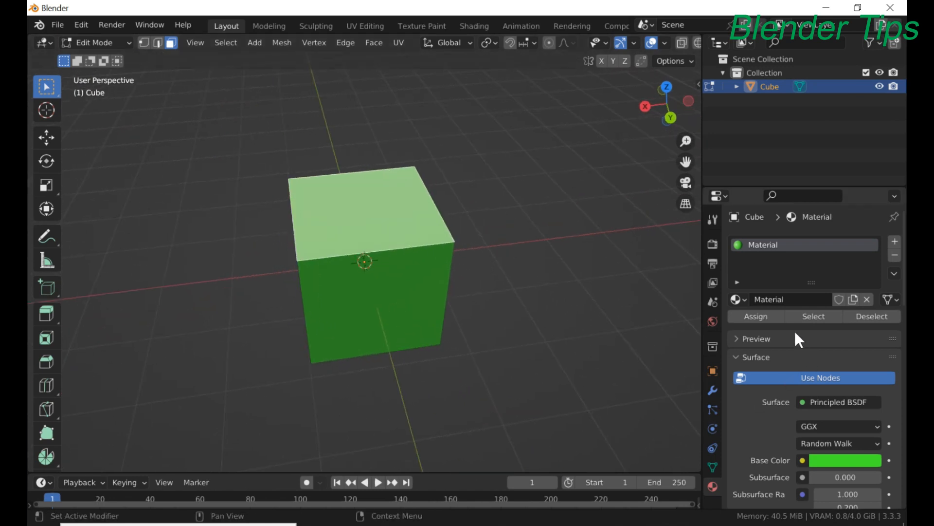
Add a second material with a pink base color and assign it to the cube's selected top face.
left_click(759, 316)
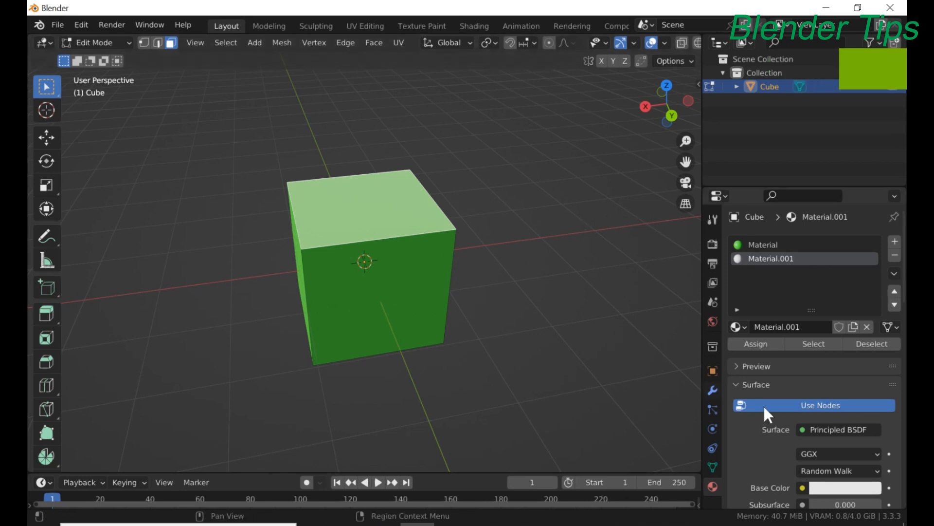
left_click(838, 489)
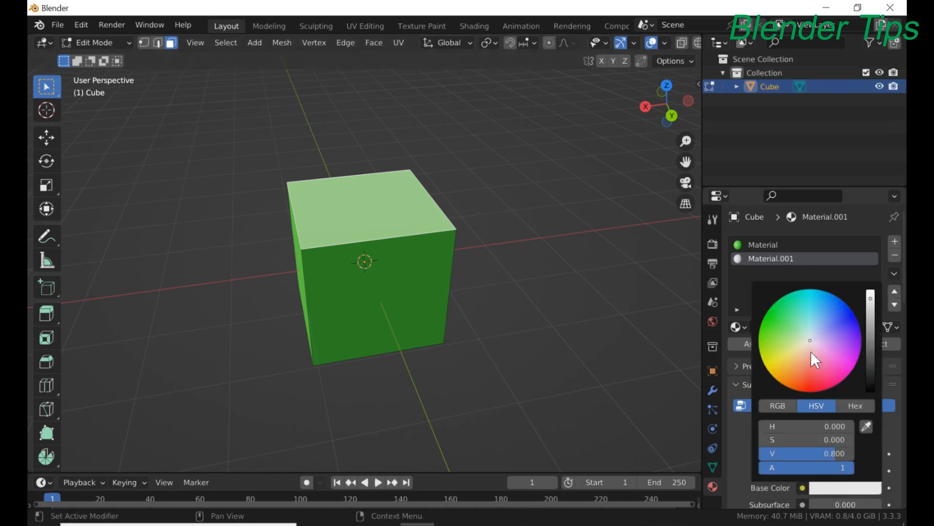
left_click_drag(811, 340, 830, 375)
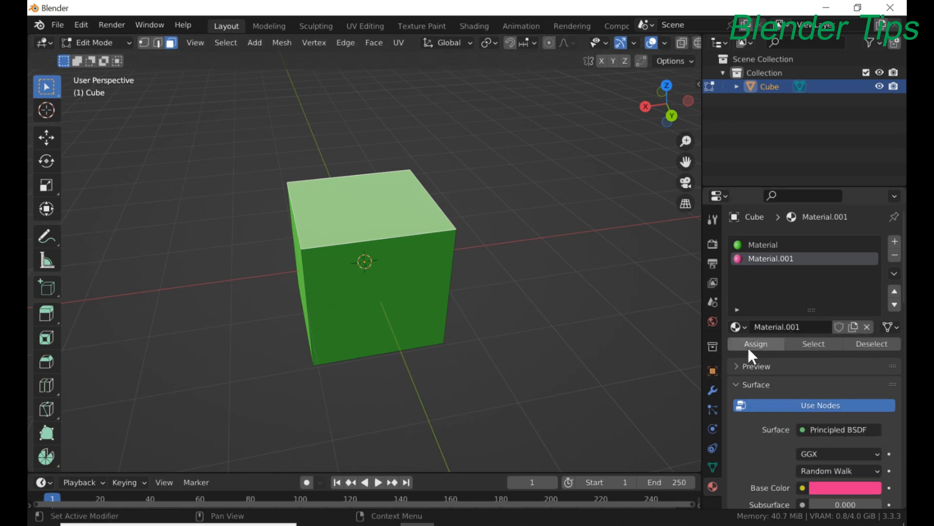
left_click(749, 344)
Assign a new blue material, hue 0.672, saturation 0.996 and value 0.800, to the green side face on the cube's positive X side.
middle_click_drag(388, 255, 515, 264)
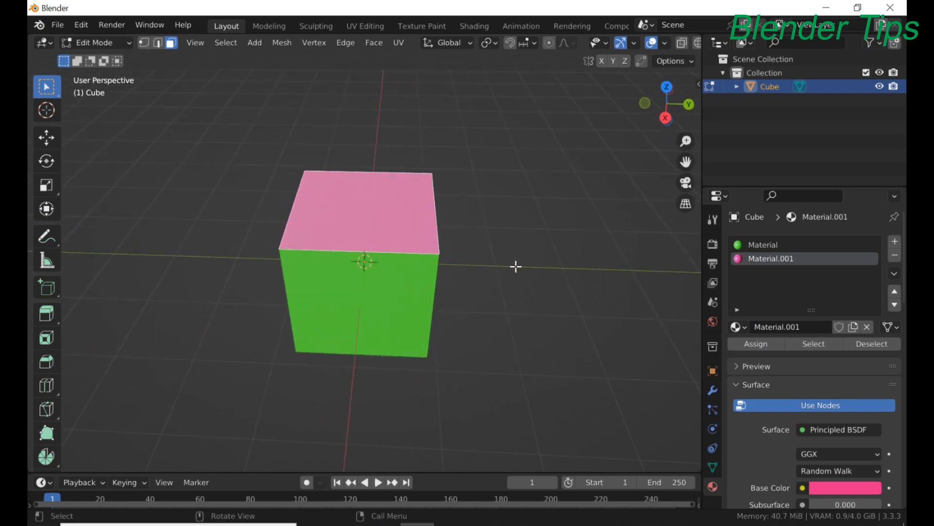
scroll(443, 254, "up", 4)
scroll(444, 255, "down", 2)
middle_click_drag(450, 223, 457, 211)
scroll(453, 212, "down", 2)
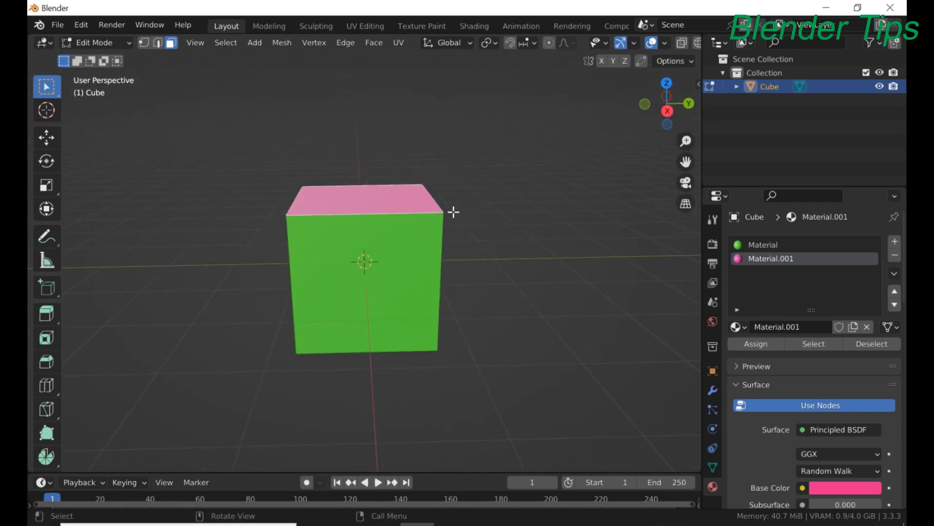
left_click(375, 293)
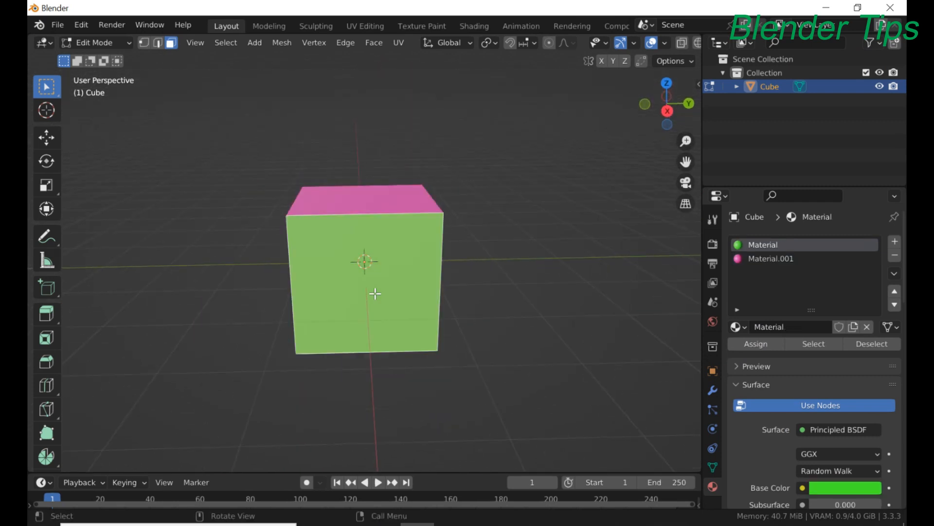
left_click(895, 240)
left_click(792, 327)
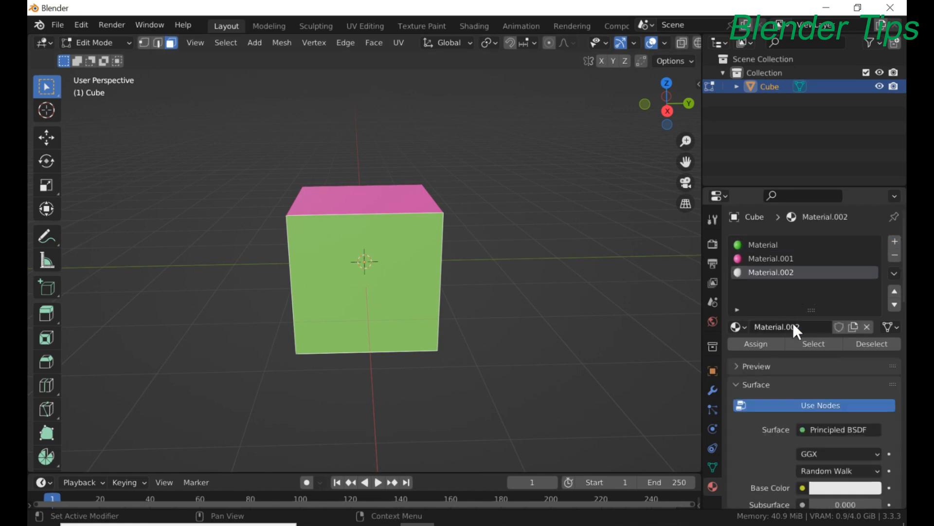
left_click(822, 489)
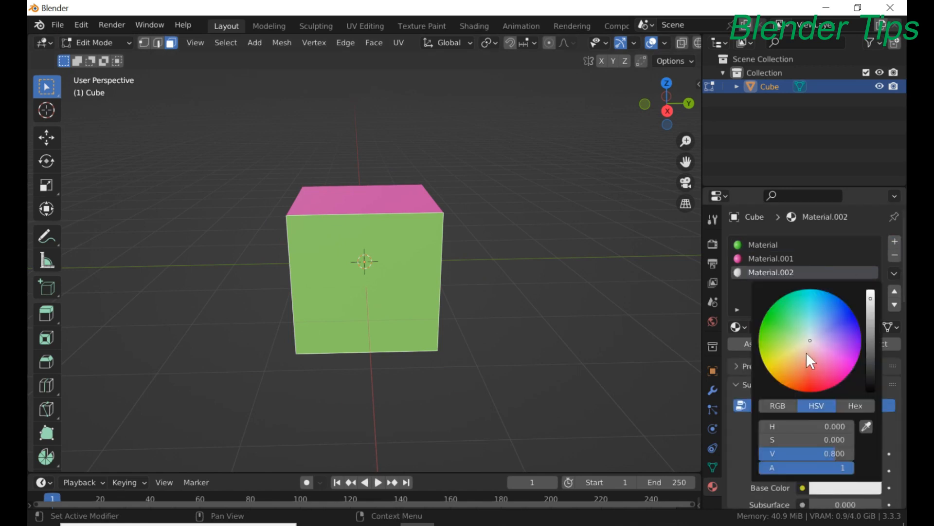
left_click_drag(811, 337, 857, 324)
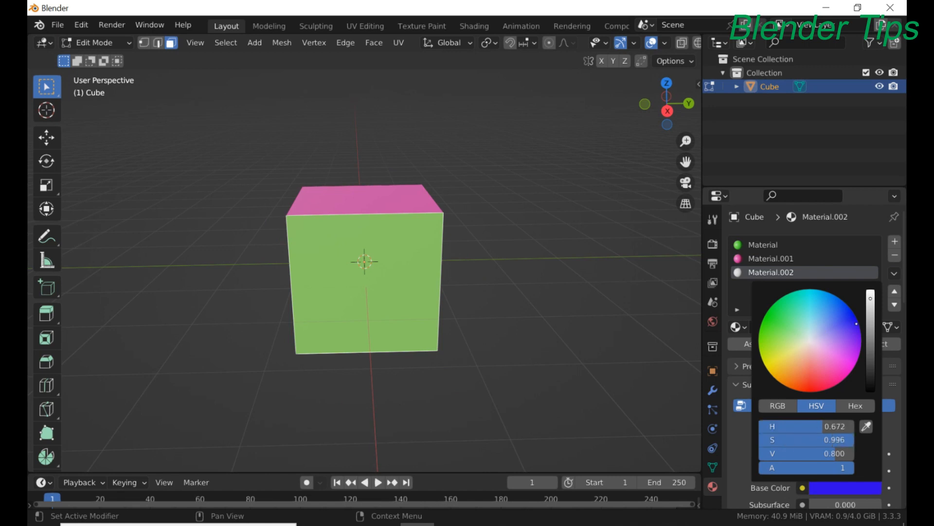
left_click(746, 342)
Select the side face opposite the blue one and add a new material with a yellow base color.
middle_click_drag(366, 272, 356, 242)
left_click(363, 255)
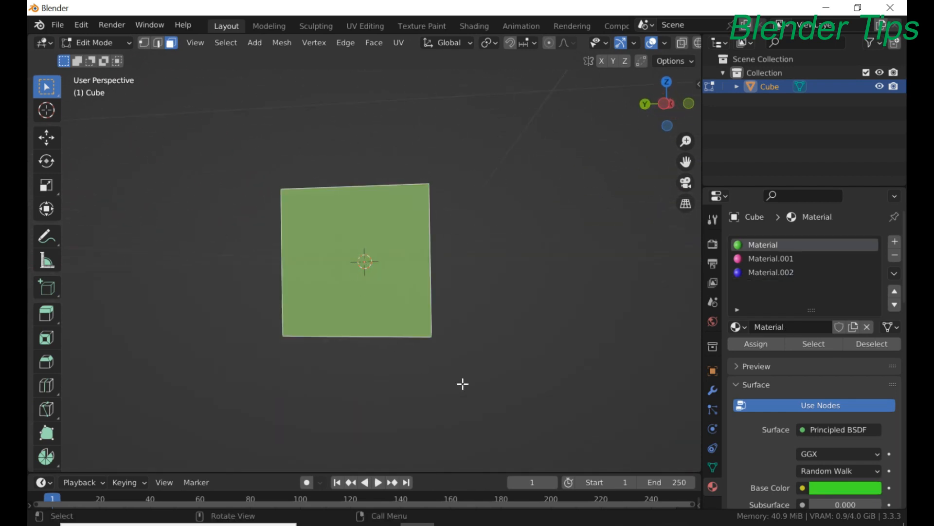
left_click(894, 241)
left_click(805, 325)
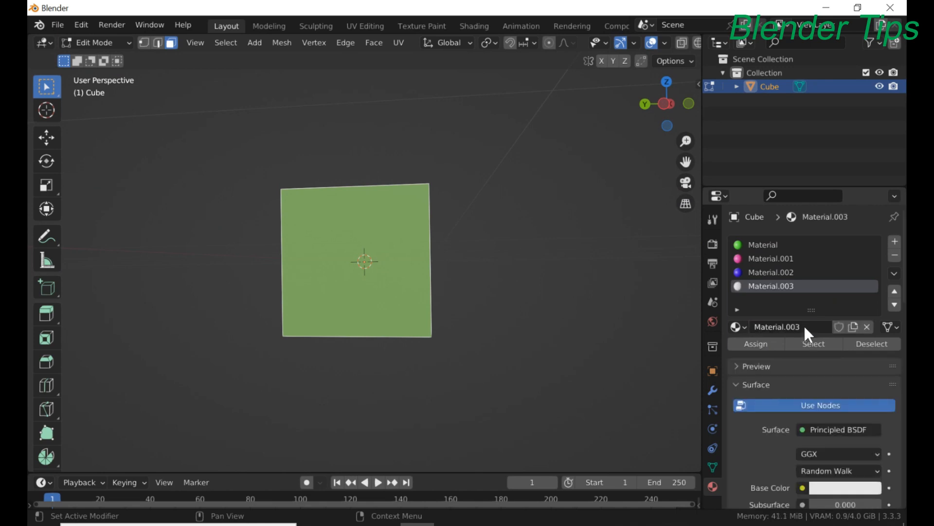
left_click(827, 488)
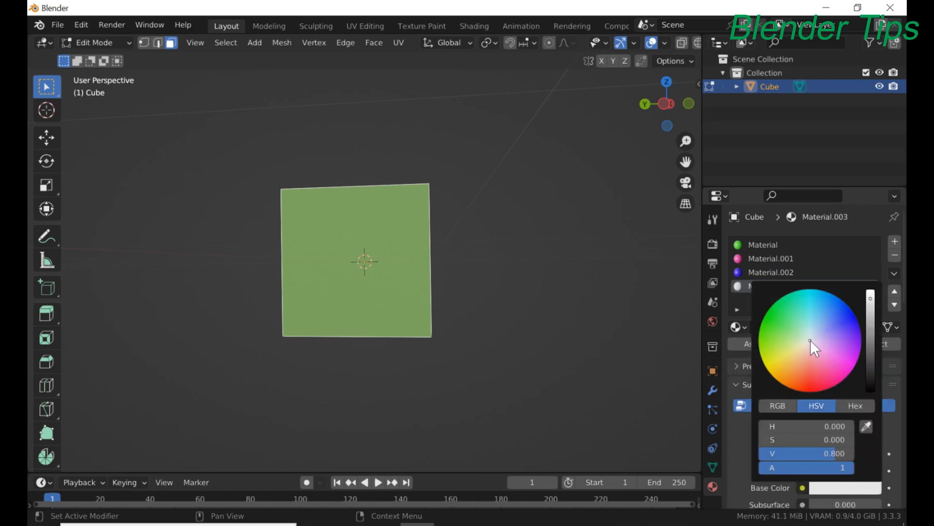
left_click_drag(807, 337, 773, 363)
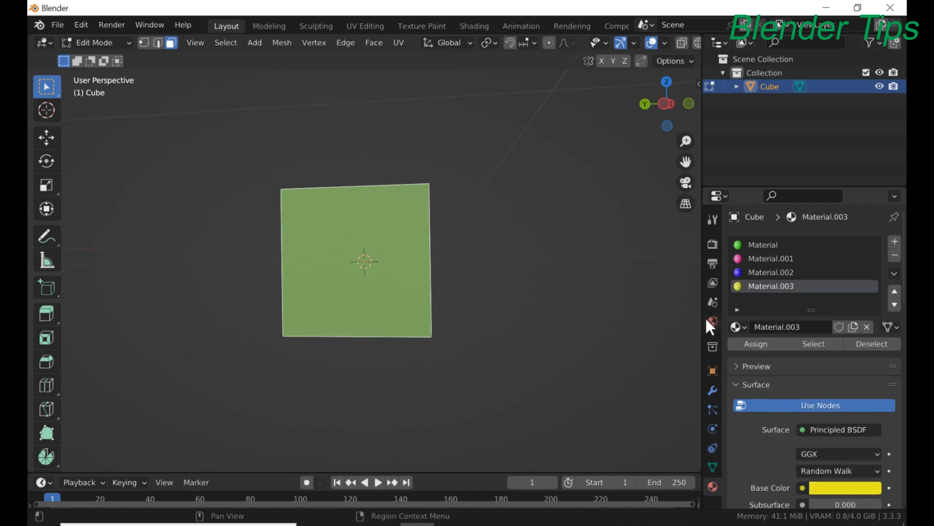
Examine the colors on the cube's top and side faces from several angles, close up and from farther away.
middle_click_drag(473, 244, 449, 261)
scroll(365, 307, "up", 3)
scroll(365, 305, "down", 5)
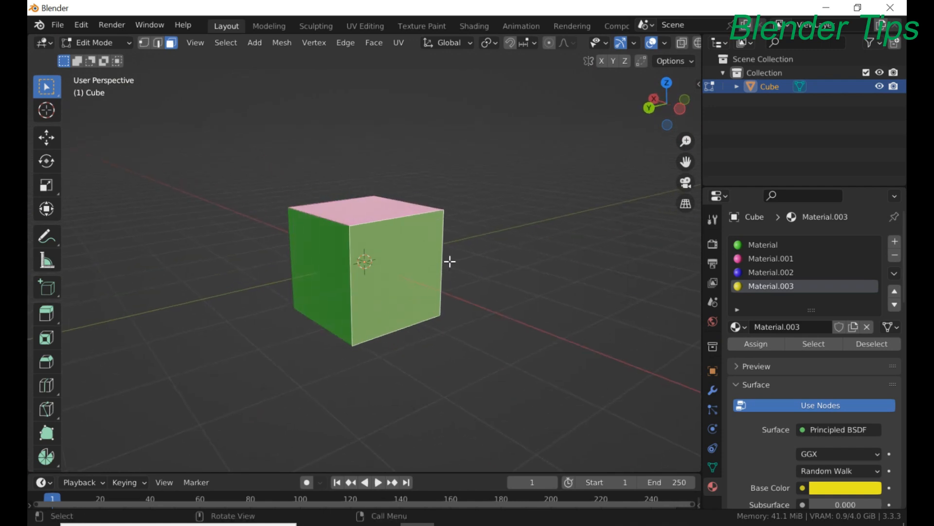
middle_click_drag(311, 268, 364, 278)
scroll(470, 285, "up", 4)
scroll(365, 278, "down", 5)
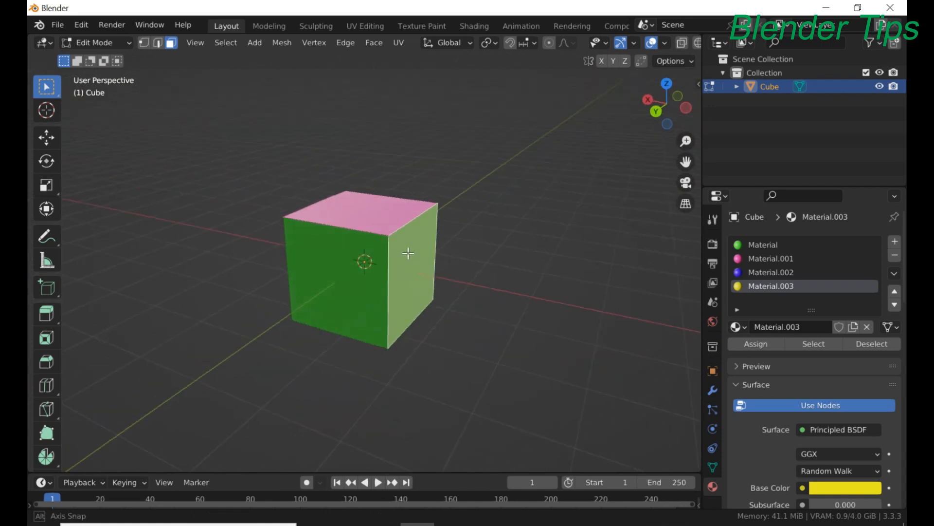
middle_click_drag(409, 255, 485, 285)
scroll(487, 222, "up", 4)
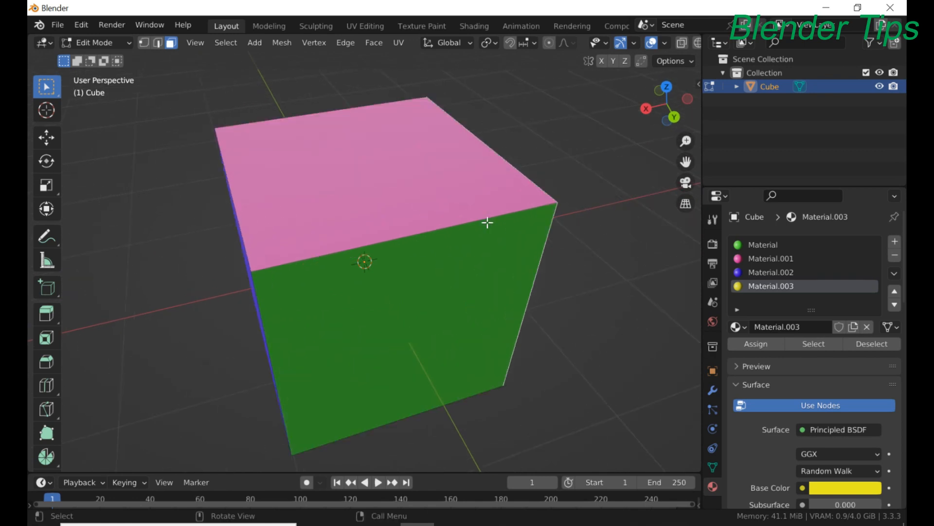
middle_click_drag(487, 222, 429, 190)
scroll(357, 223, "down", 5)
scroll(440, 238, "up", 3)
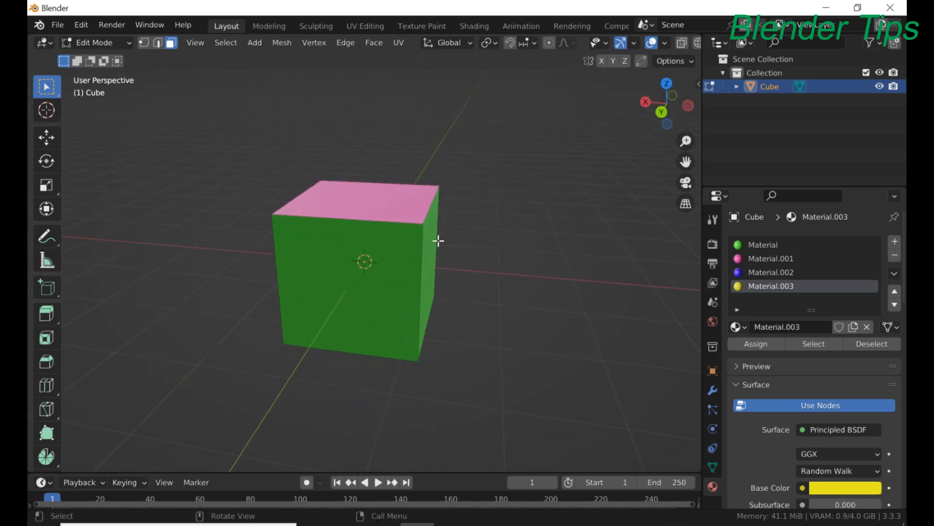
middle_click_drag(438, 242, 417, 277)
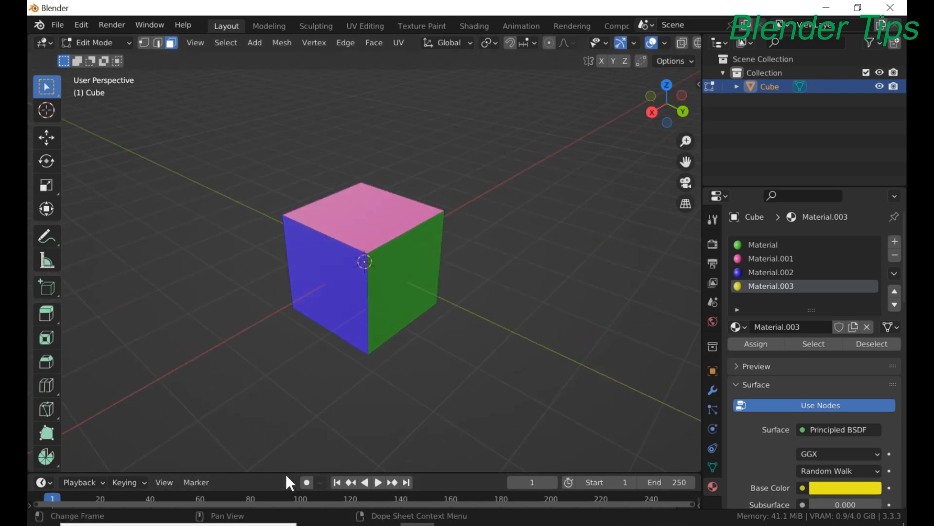
Make the timeline area taller and return the cube to Object Mode.
left_click_drag(284, 472, 295, 436)
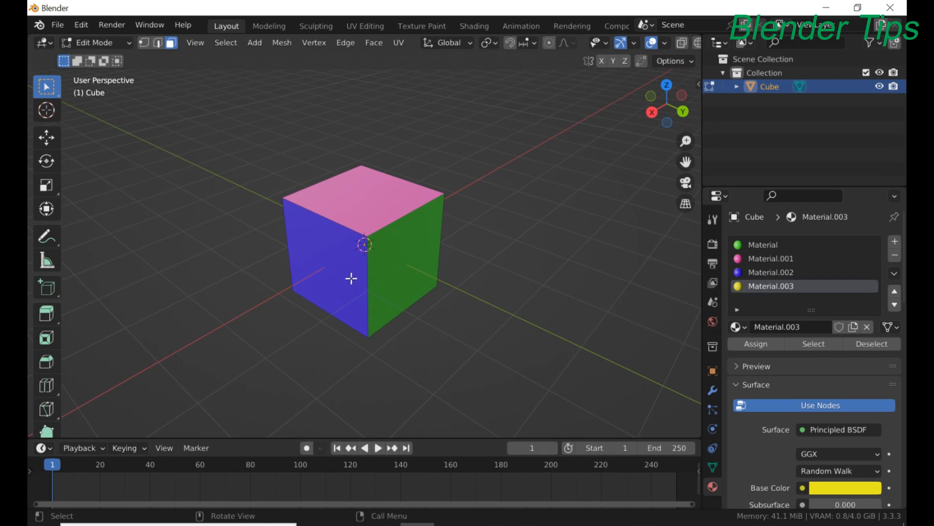
scroll(349, 278, "down", 1)
scroll(335, 278, "down", 1)
middle_click_drag(326, 275, 425, 246)
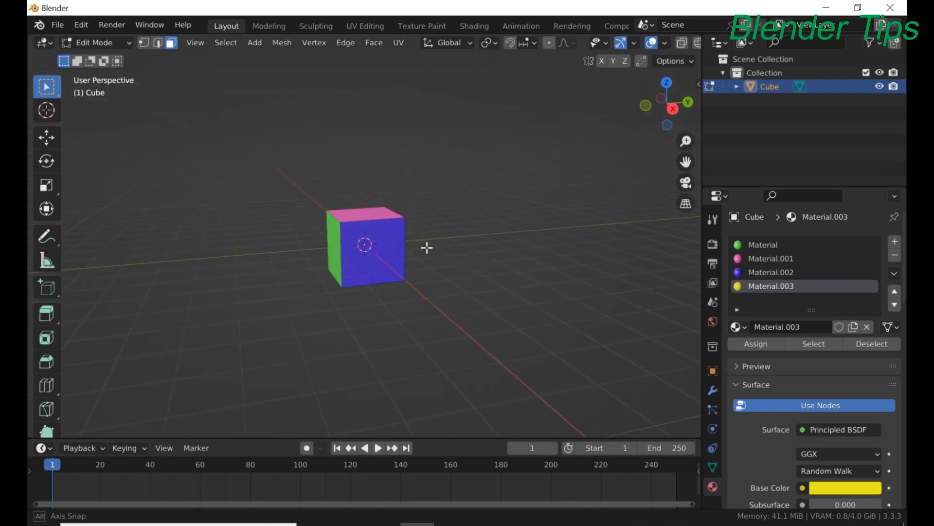
left_click(118, 40)
left_click(118, 59)
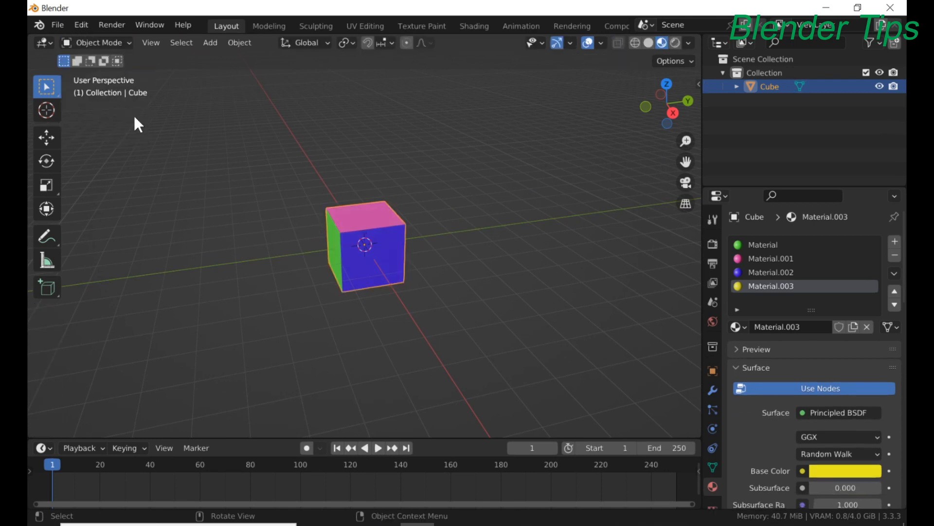
Examine the multicolored cube in Object Mode from all sides, both close up and from farther away.
scroll(419, 244, "up", 4)
middle_click_drag(308, 229, 390, 252)
scroll(390, 253, "up", 5)
scroll(391, 253, "down", 6)
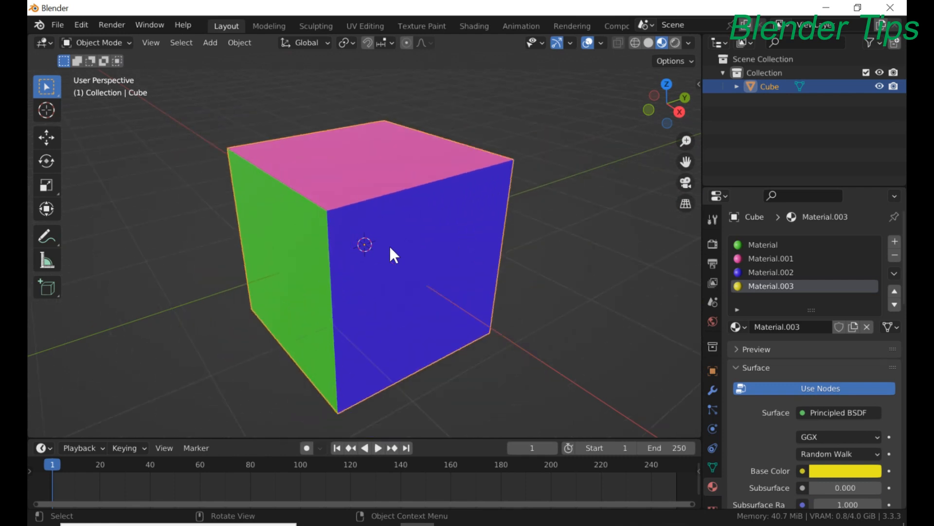
middle_click_drag(382, 255, 428, 231)
scroll(291, 241, "up", 5)
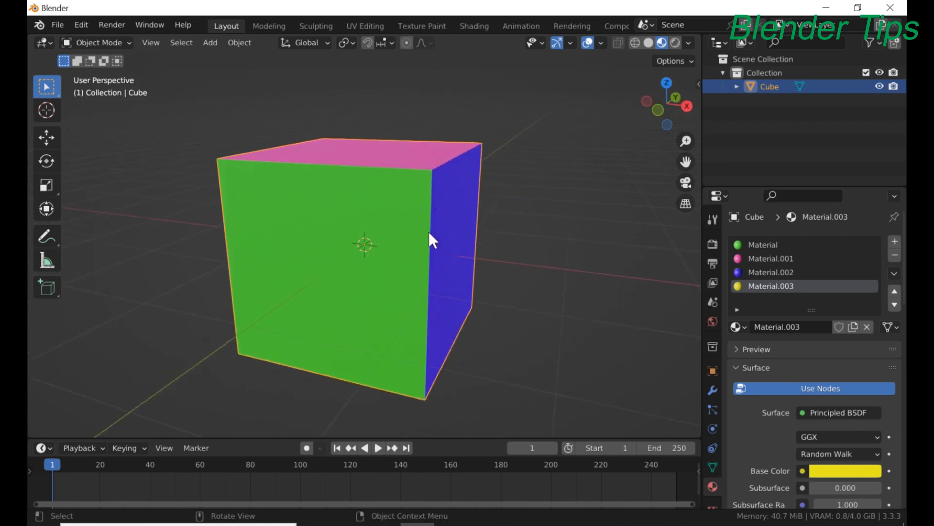
scroll(364, 240, "down", 5)
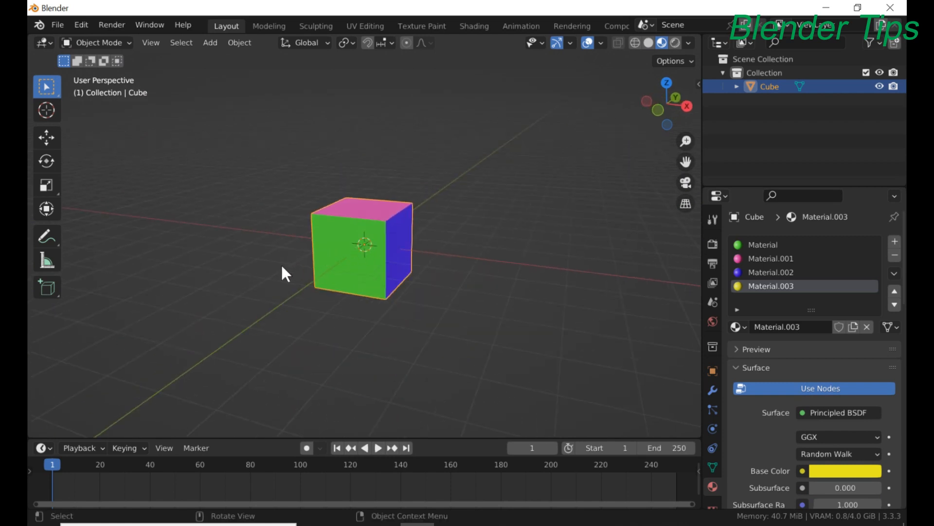
scroll(285, 274, "up", 2)
scroll(281, 267, "down", 2)
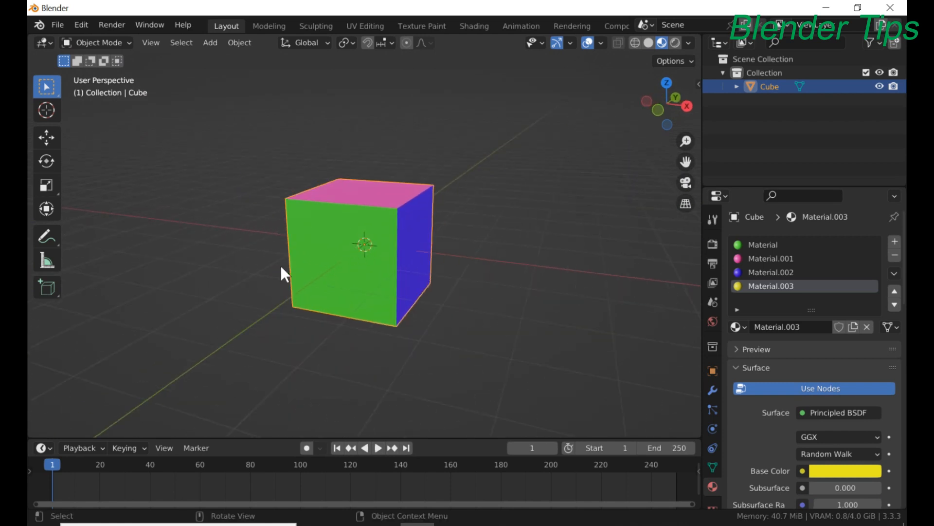
middle_click_drag(280, 265, 417, 263)
scroll(417, 263, "up", 3)
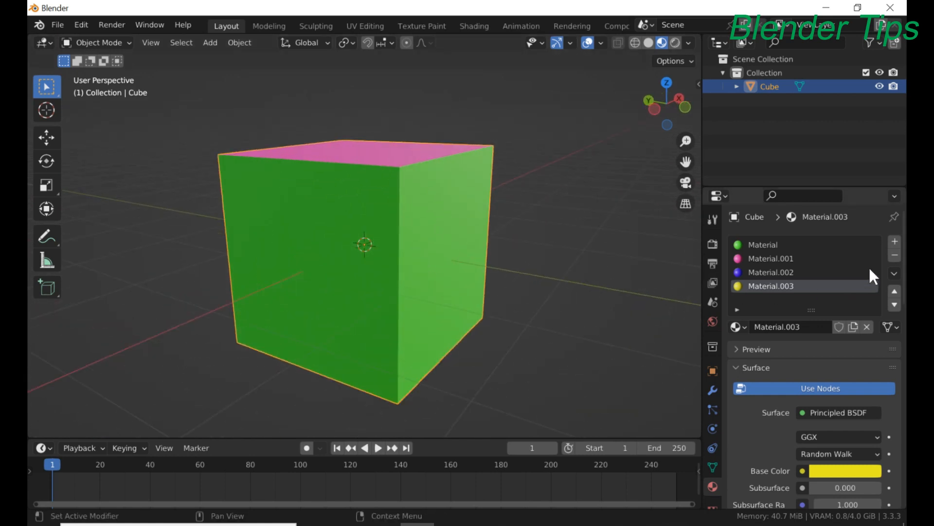
scroll(483, 264, "down", 2)
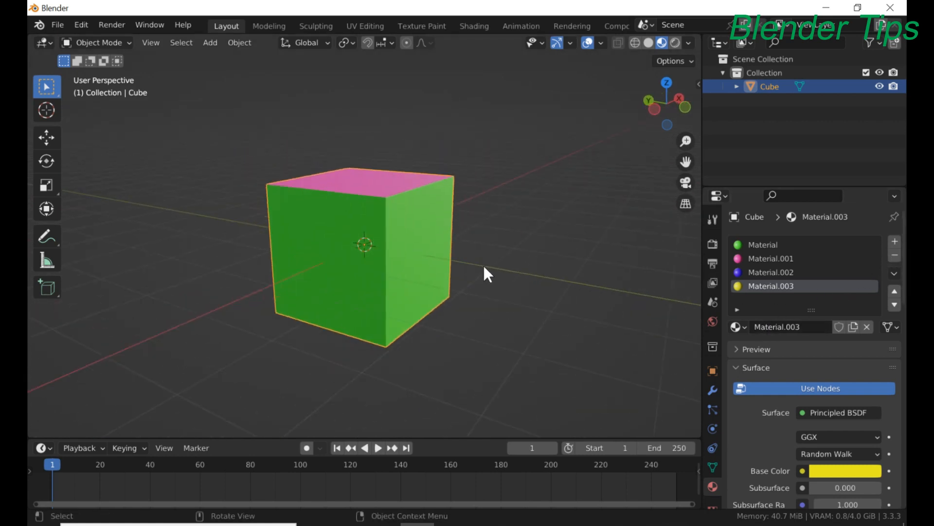
middle_click_drag(483, 264, 370, 279)
scroll(363, 276, "up", 3)
scroll(363, 276, "down", 3)
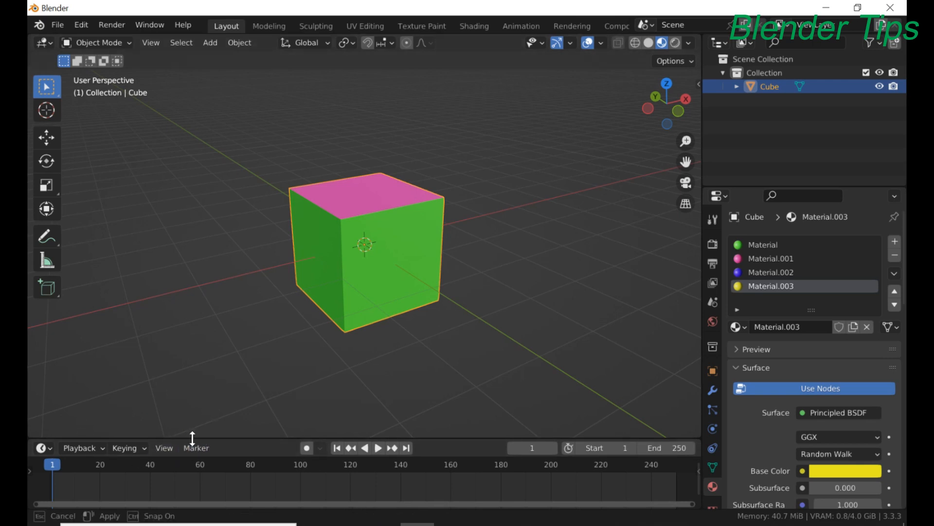
Enlarge the timeline area further, turn it into an Asset Browser and show the Materials library.
left_click_drag(193, 435, 197, 380)
left_click(45, 388)
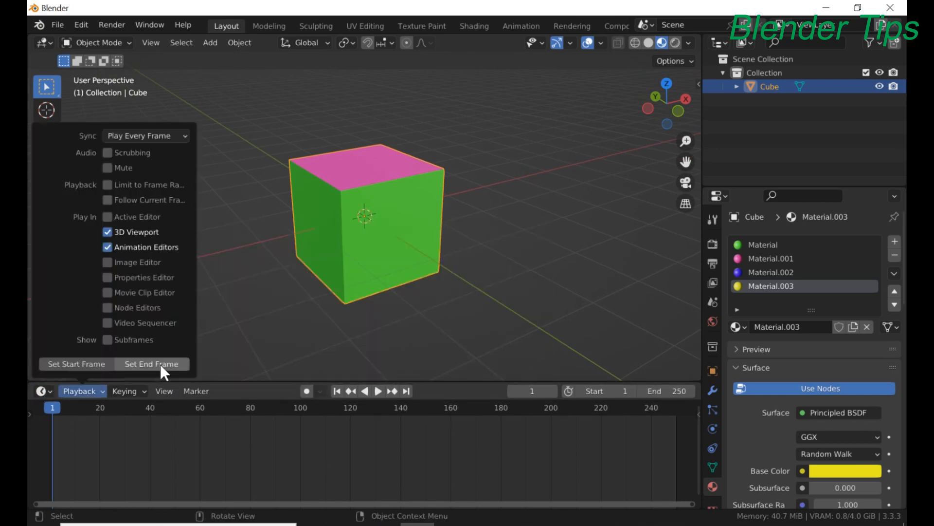
left_click(43, 391)
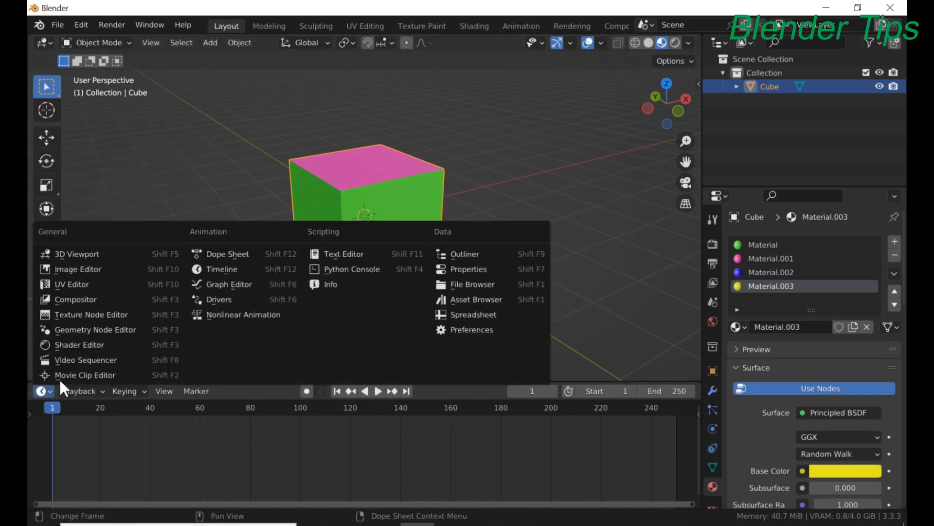
left_click(483, 299)
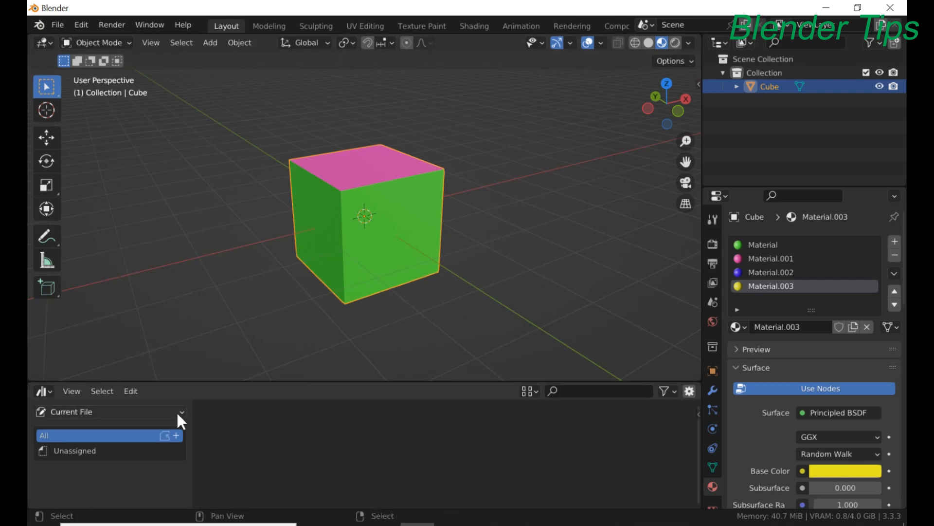
left_click(147, 414)
left_click(110, 313)
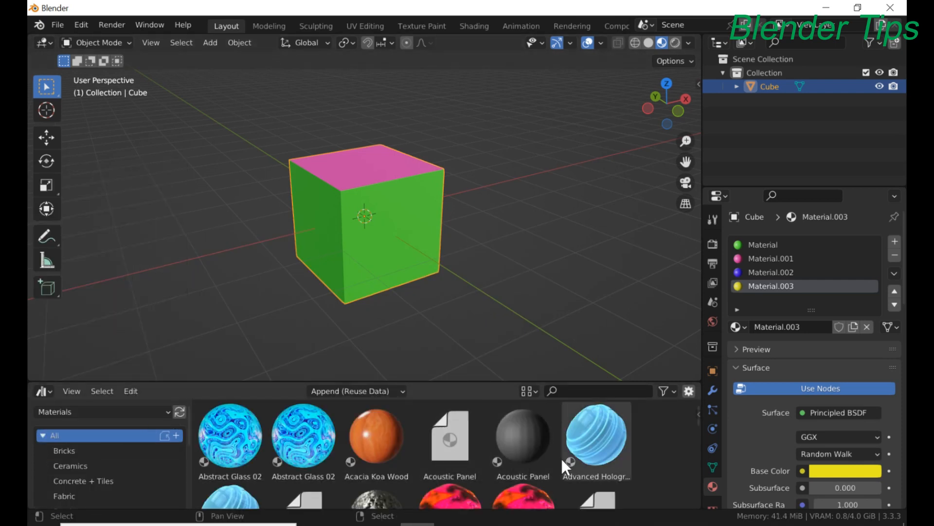
Browse the ready-made materials in the Materials library.
scroll(426, 450, "down", 5)
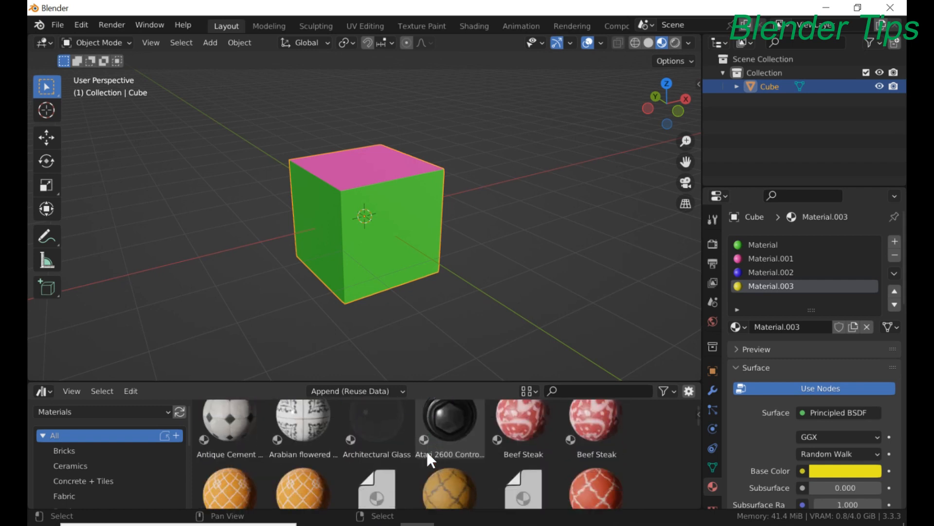
scroll(428, 451, "up", 5)
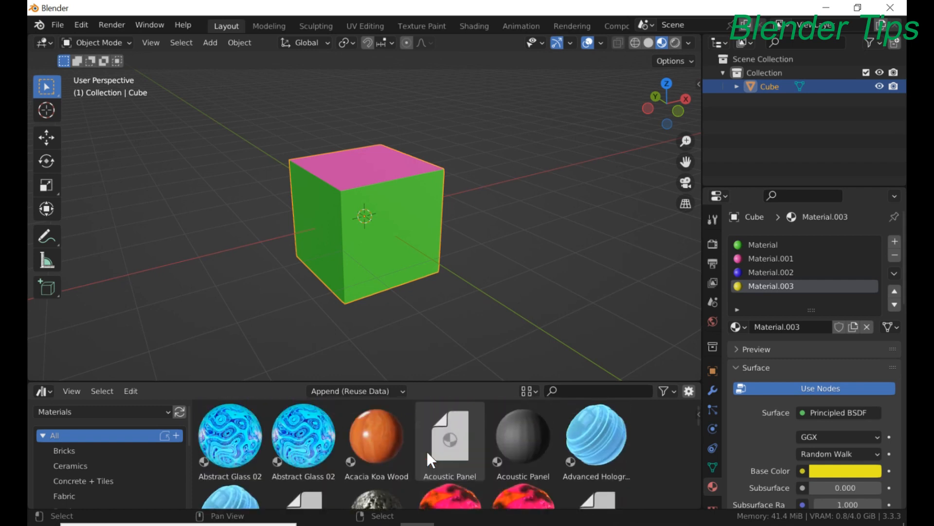
scroll(427, 451, "down", 3)
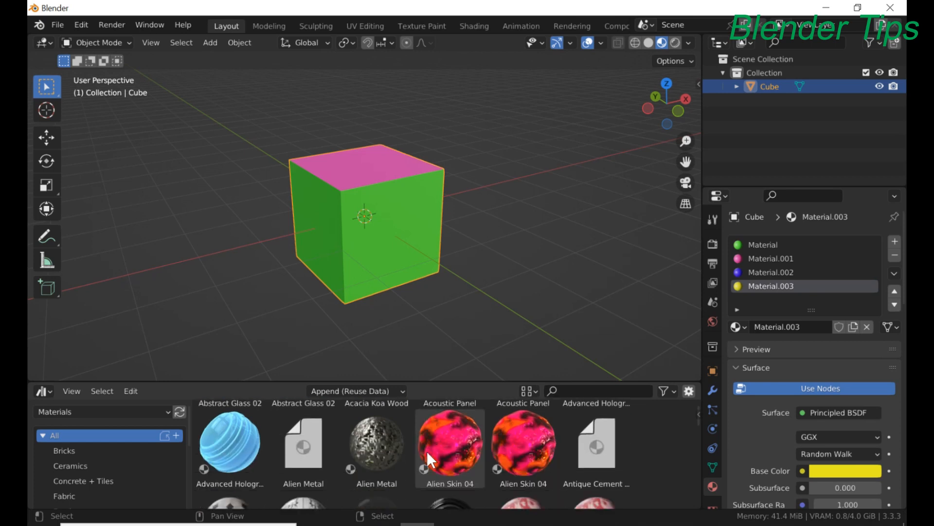
scroll(428, 452, "up", 3)
scroll(480, 443, "down", 3)
scroll(431, 453, "up", 3)
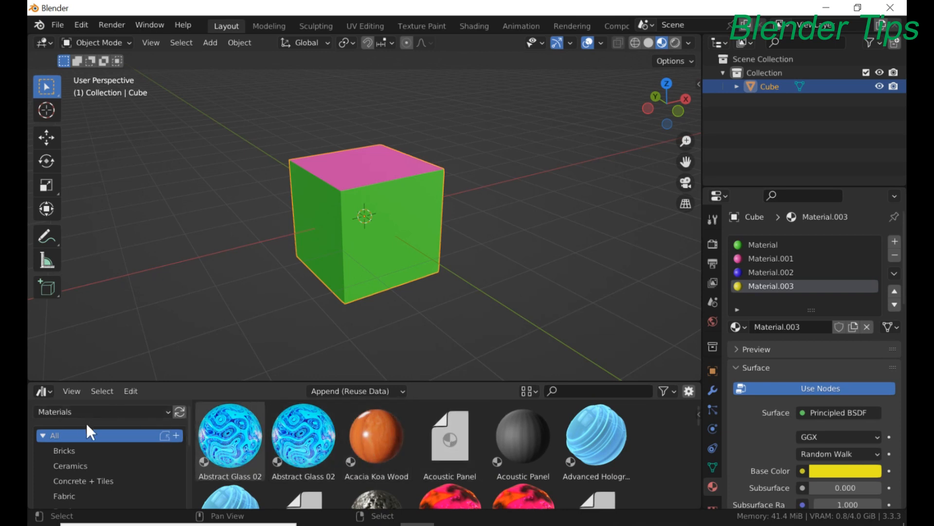
Replace the multicolored cube with a new mesh cube and make the Asset Browser area slightly shorter.
scroll(344, 251, "up", 2)
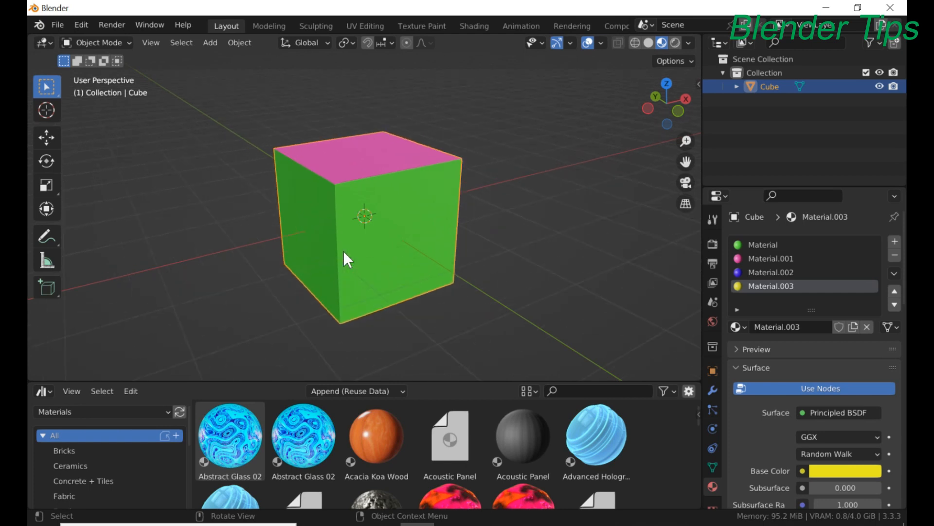
key("Delete")
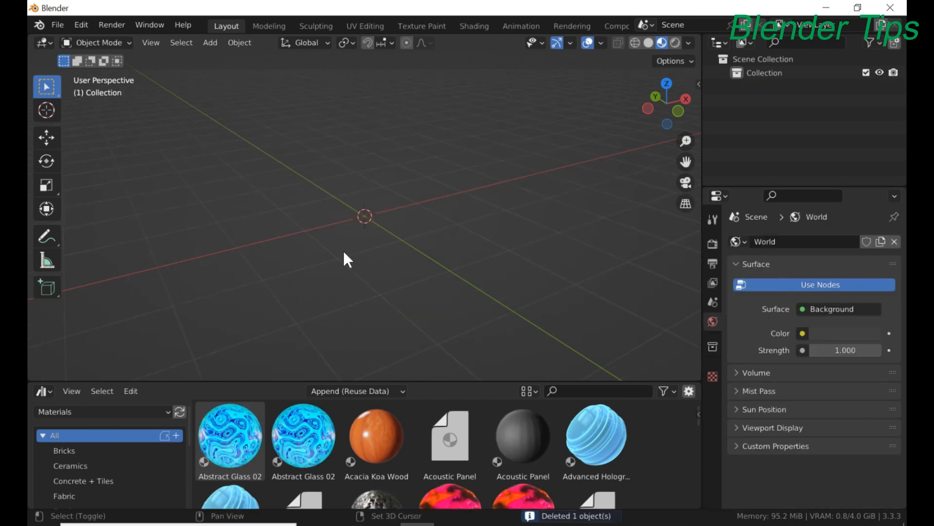
key("shift+a")
mouse_move(343, 247)
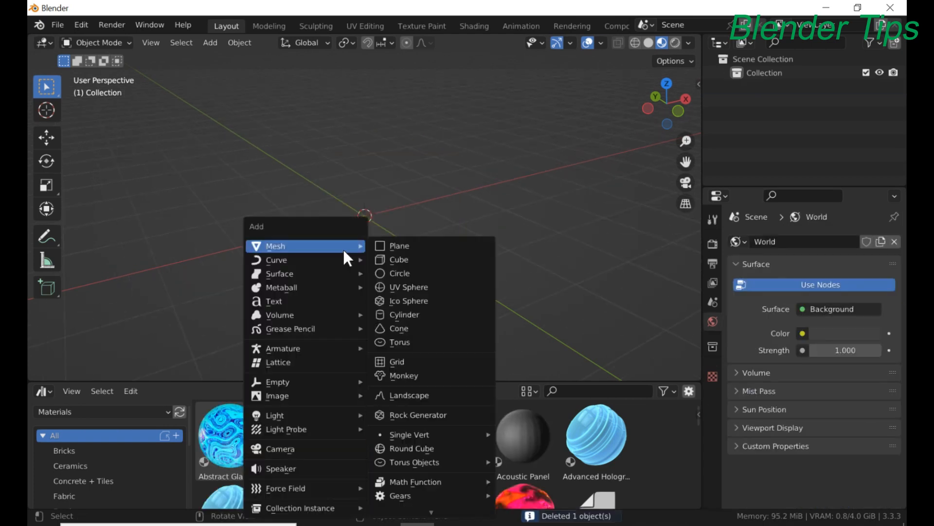
left_click(409, 259)
scroll(410, 240, "down", 2)
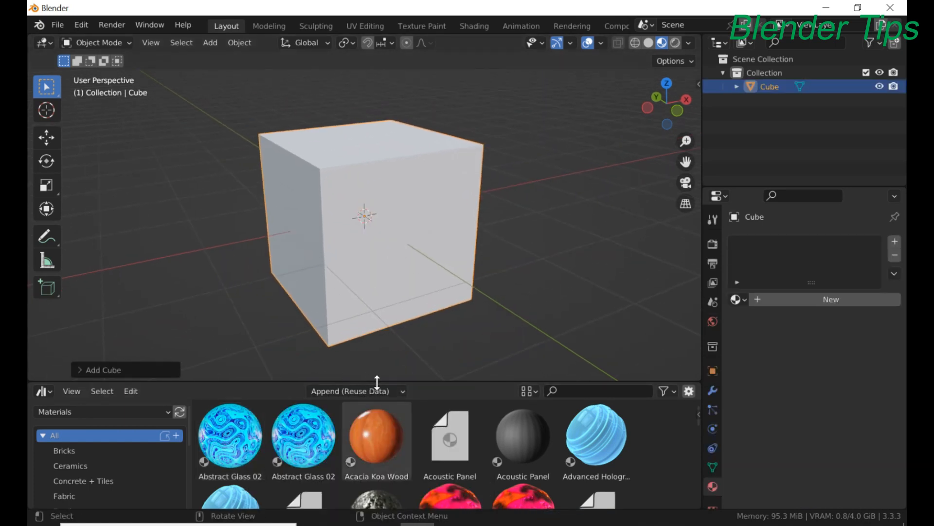
mouse_move(377, 382)
left_mouse_down()
mouse_move(382, 371)
mouse_move(381, 389)
left_mouse_up()
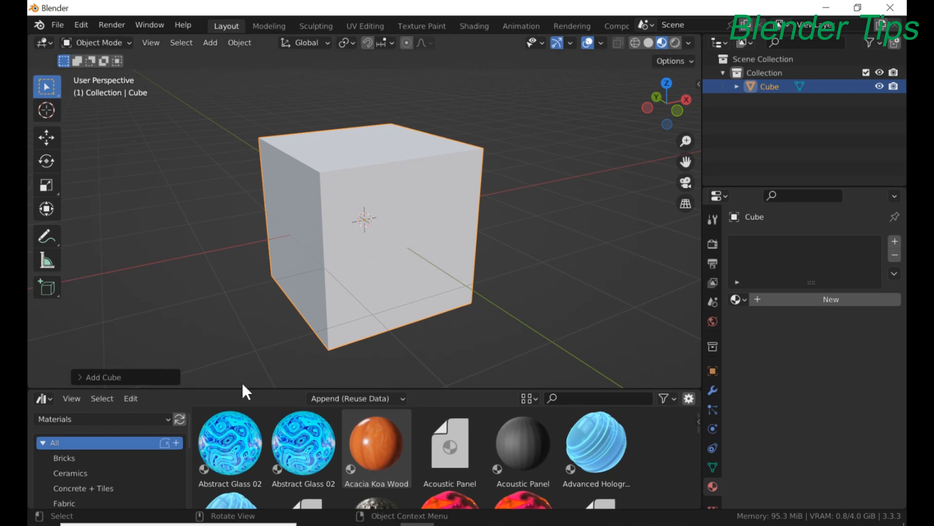
Apply the first Abstract Glass 02 material to the new cube and inspect the pattern from several sides.
left_click(226, 446)
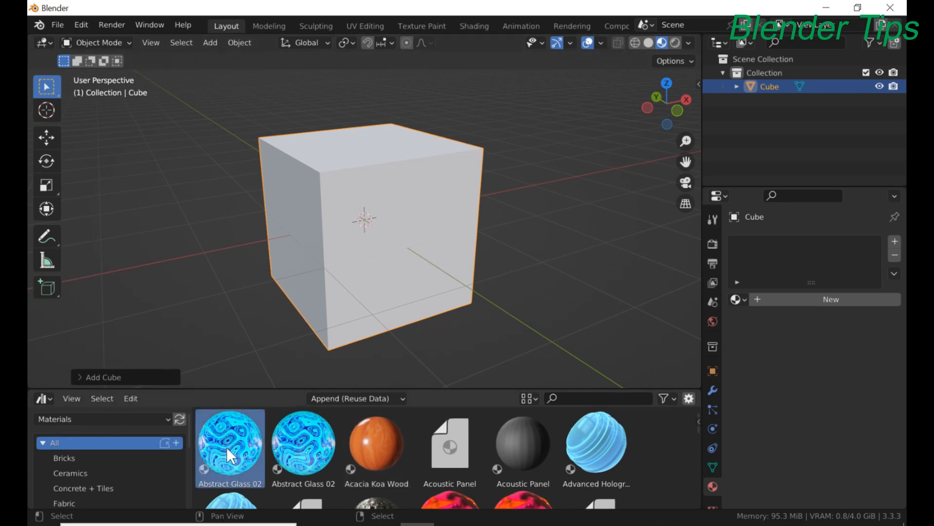
left_click_drag(225, 446, 372, 255)
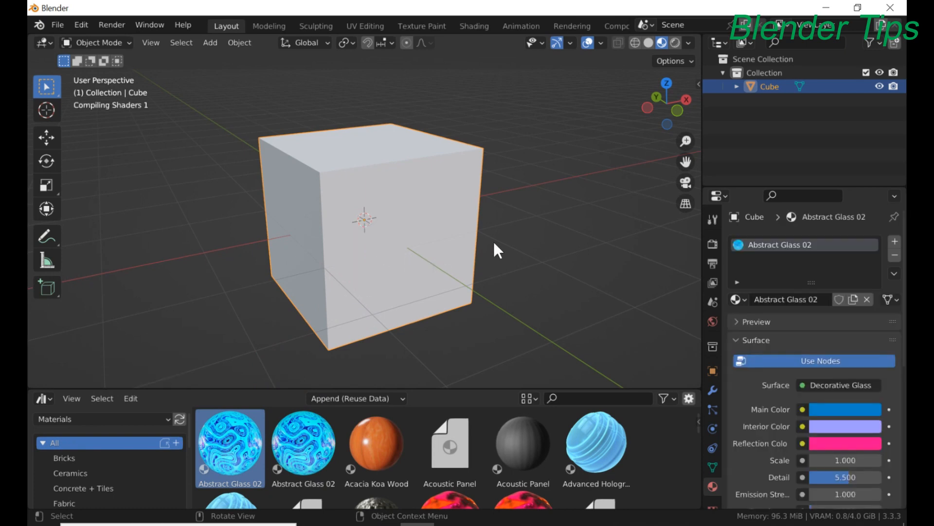
middle_click_drag(512, 233, 473, 191)
scroll(326, 242, "up", 4)
scroll(325, 242, "down", 4)
scroll(326, 243, "down", 2)
scroll(389, 208, "up", 4)
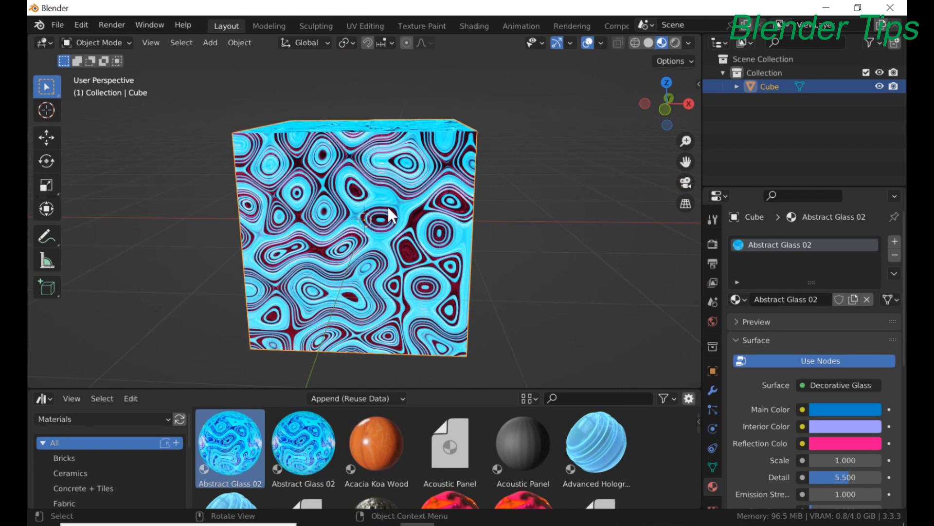
middle_click_drag(389, 215, 379, 402)
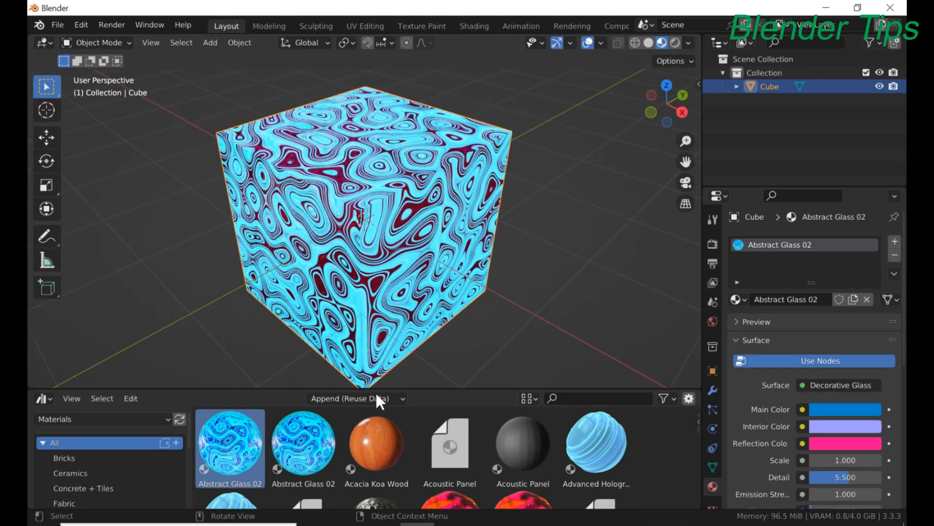
Replace the cube's glass material with Acacia Koa Wood and inspect the wood grain.
left_click_drag(365, 454, 379, 233)
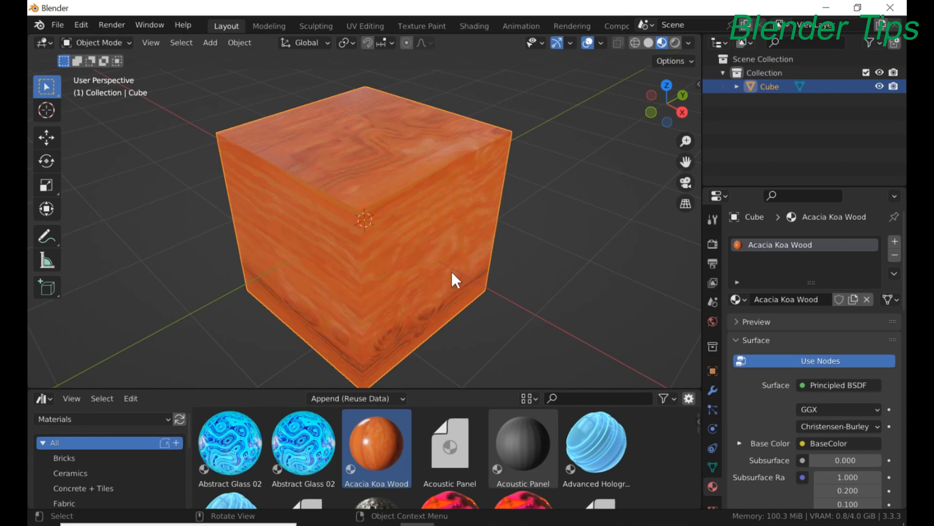
scroll(452, 271, "down", 2)
middle_click_drag(452, 271, 426, 241)
scroll(401, 365, "up", 1)
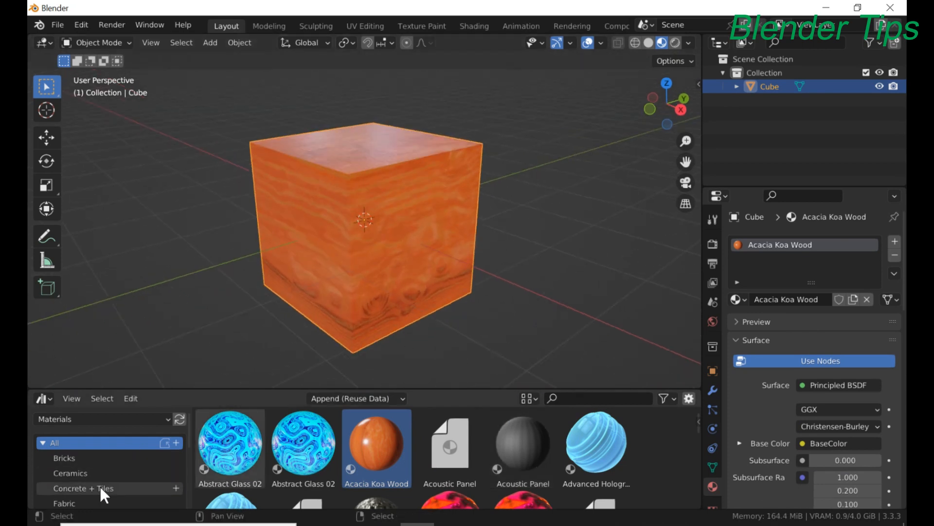
Apply the Ceramic-44 material from the Ceramics category to the cube and inspect its sides.
scroll(100, 484, "down", 1)
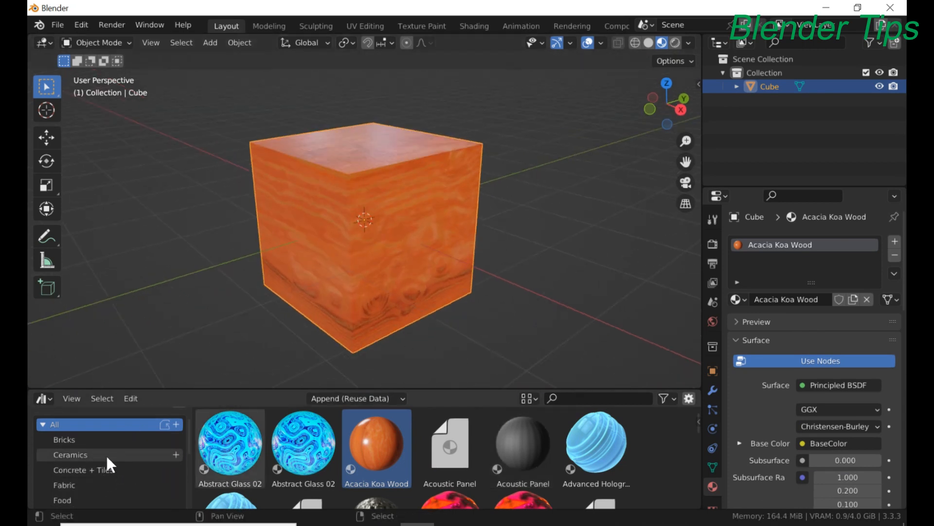
left_click(99, 454)
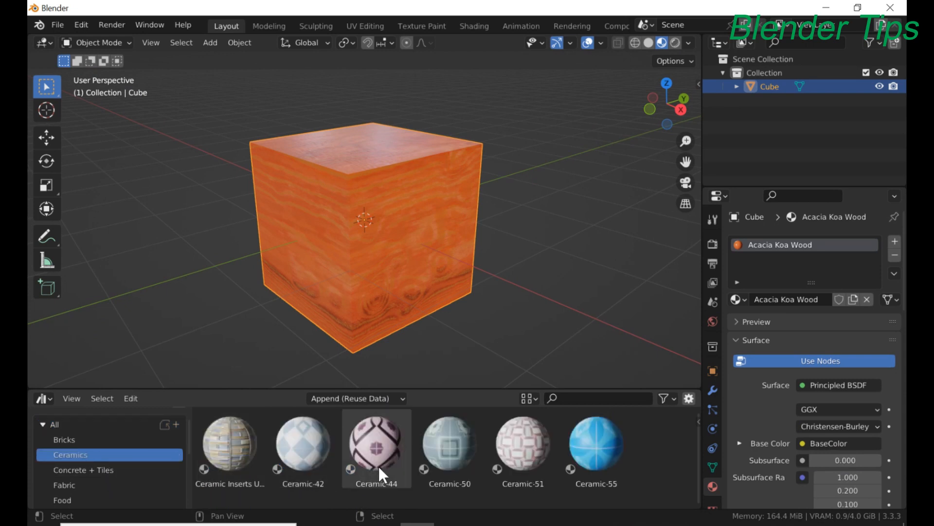
left_click_drag(379, 466, 391, 229)
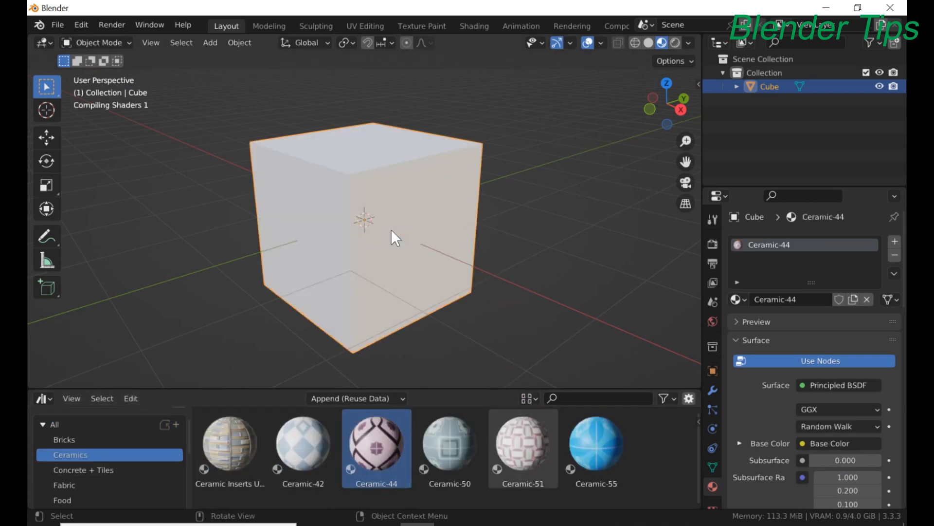
scroll(393, 227, "up", 3)
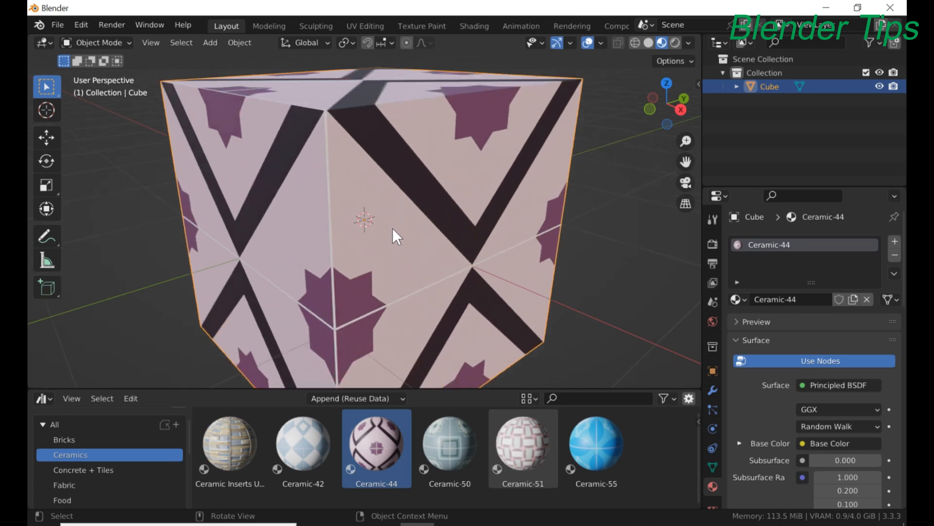
scroll(392, 227, "down", 3)
middle_click_drag(392, 227, 449, 221)
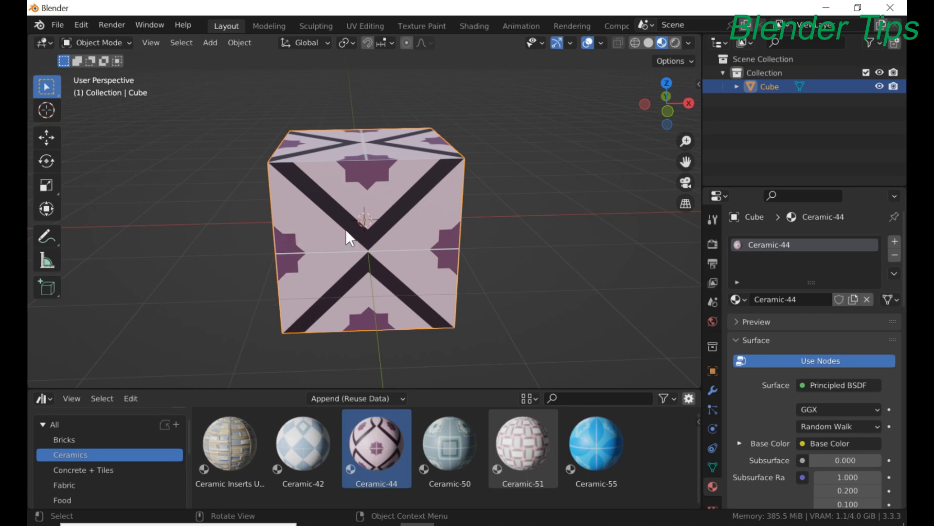
middle_click_drag(372, 198, 448, 208)
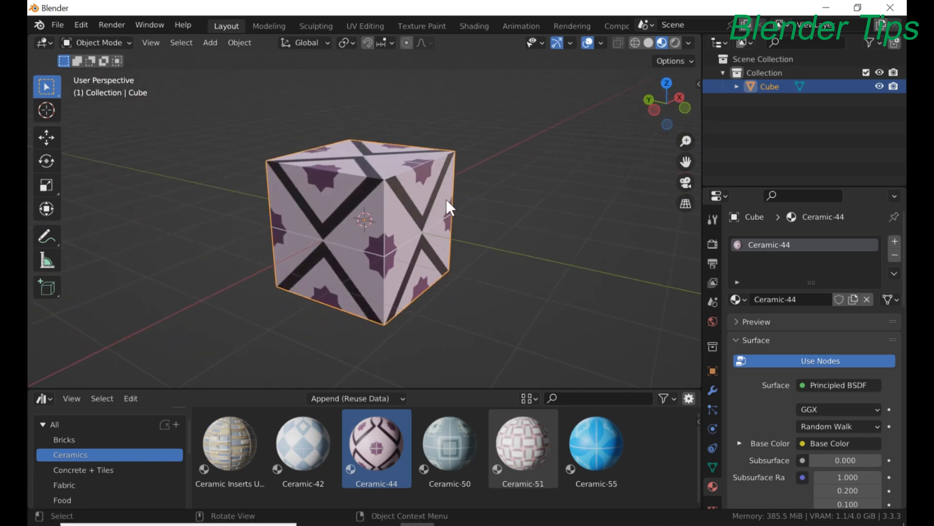
Show the Ceramic-44 nodes in the Shader Editor and set the mapping scale to X 5.000 and Y 4.300.
left_click(42, 399)
left_click(80, 351)
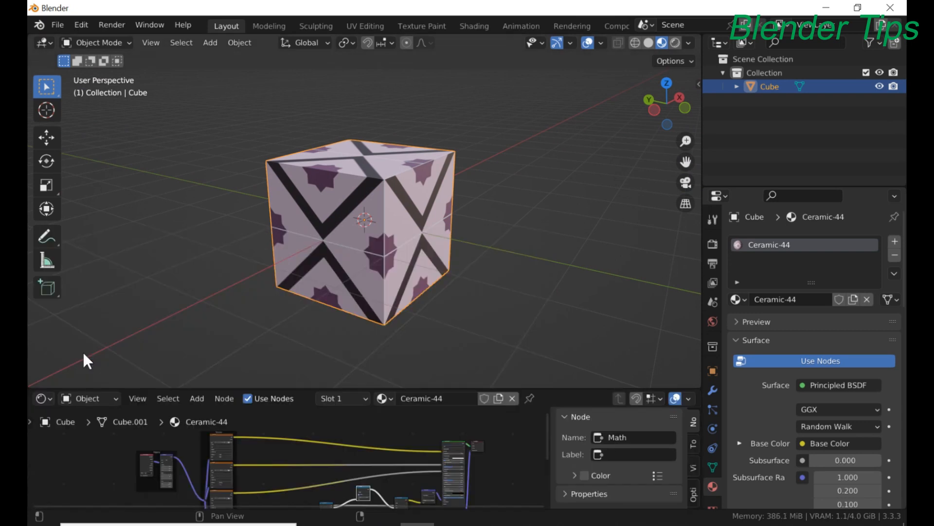
scroll(266, 468, "up", 3)
middle_click_drag(258, 469, 484, 455)
scroll(308, 452, "up", 9)
middle_click_drag(279, 447, 389, 464)
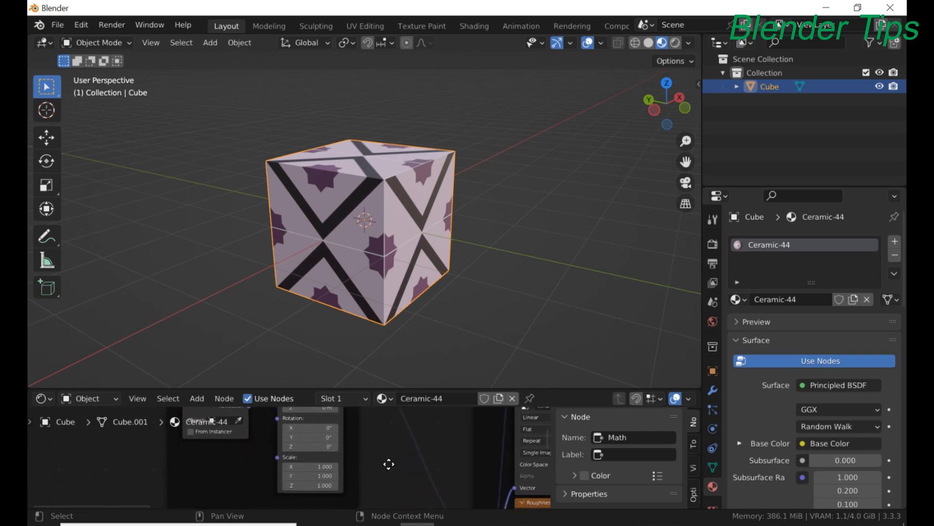
scroll(340, 488, "up", 1)
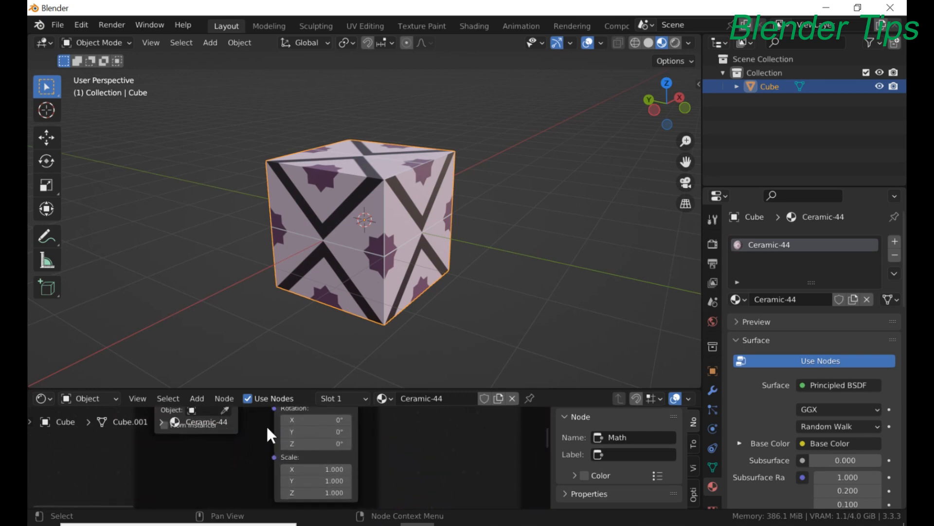
left_click(305, 470)
left_click_drag(305, 470, 428, 469)
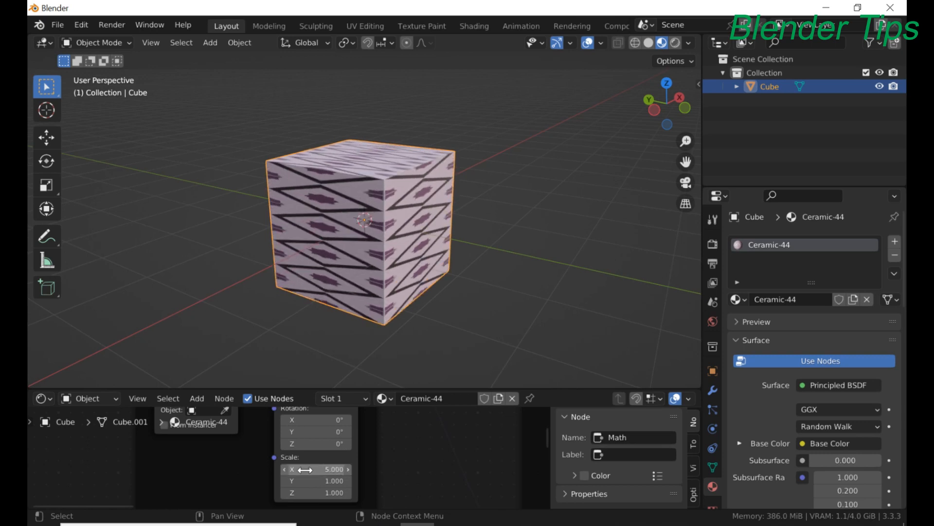
left_click_drag(305, 481, 281, 475)
Deselect the cube and examine its rescaled ceramic pattern from several sides, close up and from farther away.
middle_click_drag(148, 234, 381, 261)
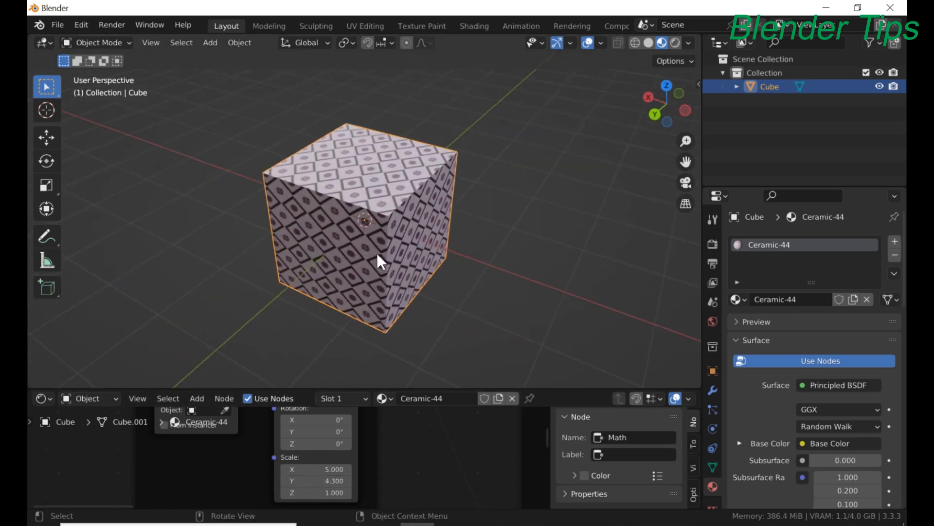
left_click(229, 235)
middle_click_drag(229, 235, 133, 221)
scroll(365, 219, "up", 5)
scroll(355, 223, "down", 6)
middle_click_drag(355, 224, 91, 338)
Switch the lower area back to the Asset Browser and apply Burnt Metal from the Metals category to the cube.
left_click(41, 399)
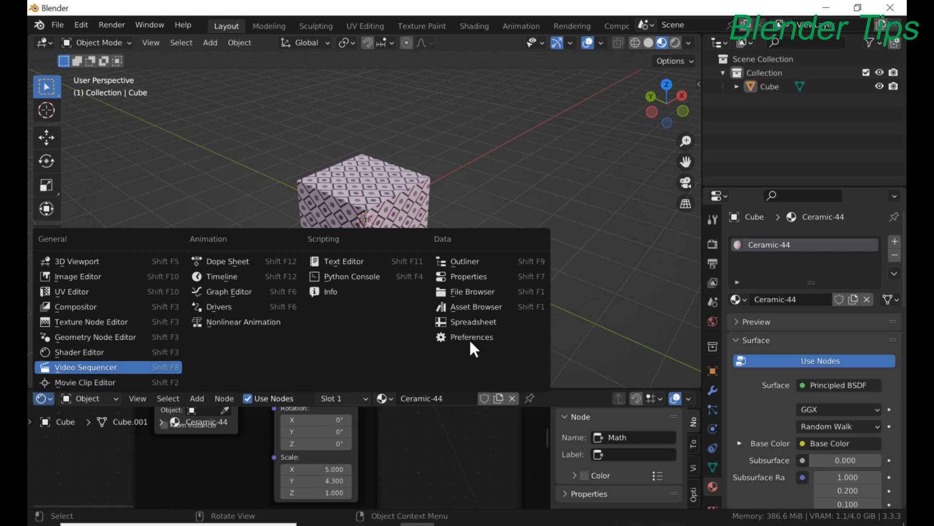
left_click(478, 308)
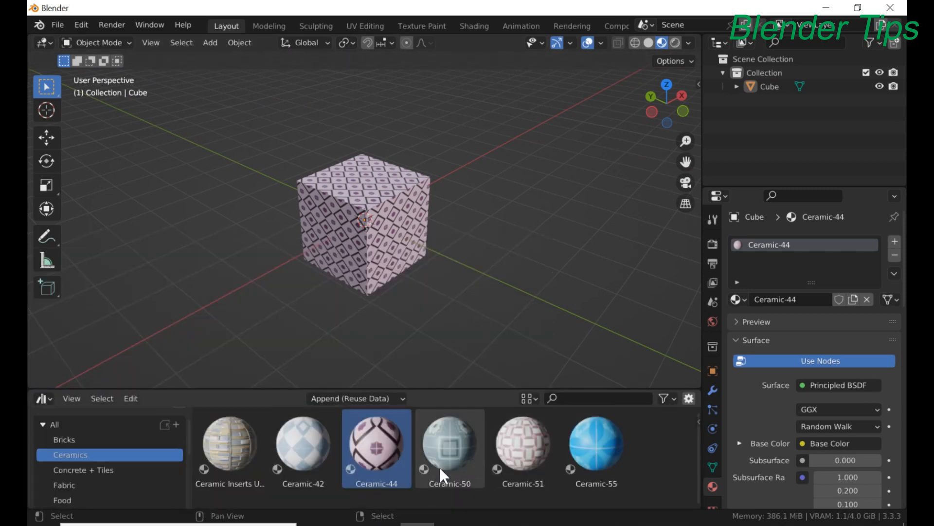
scroll(63, 489, "down", 5)
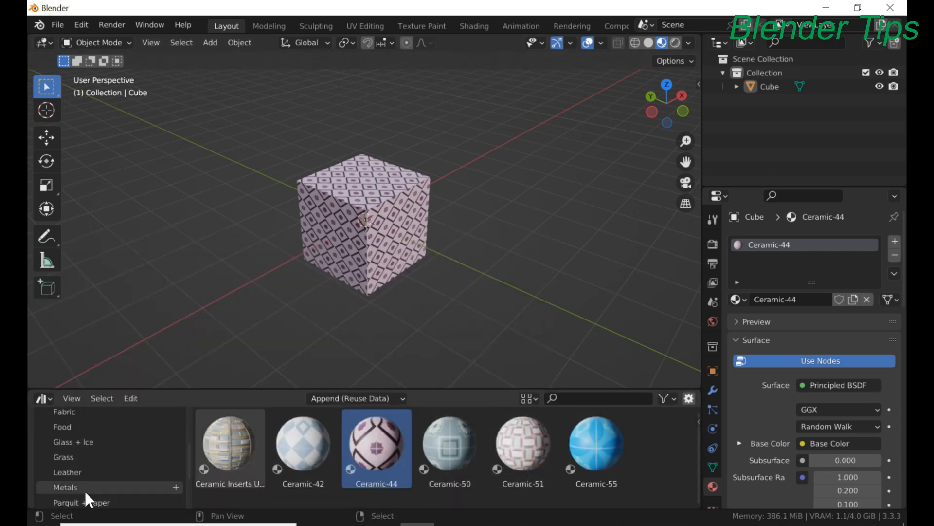
left_click(95, 487)
left_click_drag(379, 452, 385, 249)
scroll(396, 237, "up", 4)
scroll(395, 237, "down", 4)
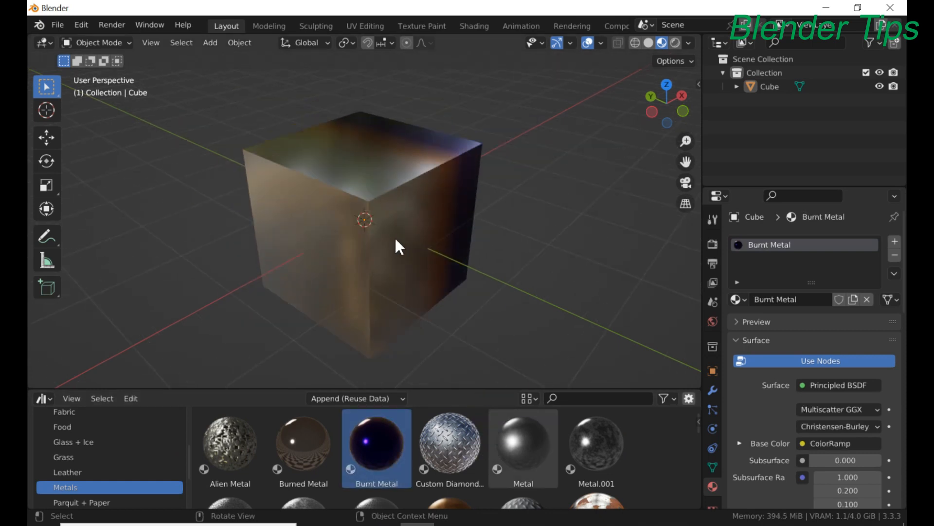
Examine the Burnt Metal surface on the cube from another side and at different distances.
middle_click_drag(394, 236, 232, 237)
scroll(305, 223, "up", 3)
scroll(304, 221, "up", 2)
scroll(305, 221, "down", 2)
scroll(437, 217, "up", 2)
scroll(438, 223, "down", 2)
scroll(230, 233, "up", 1)
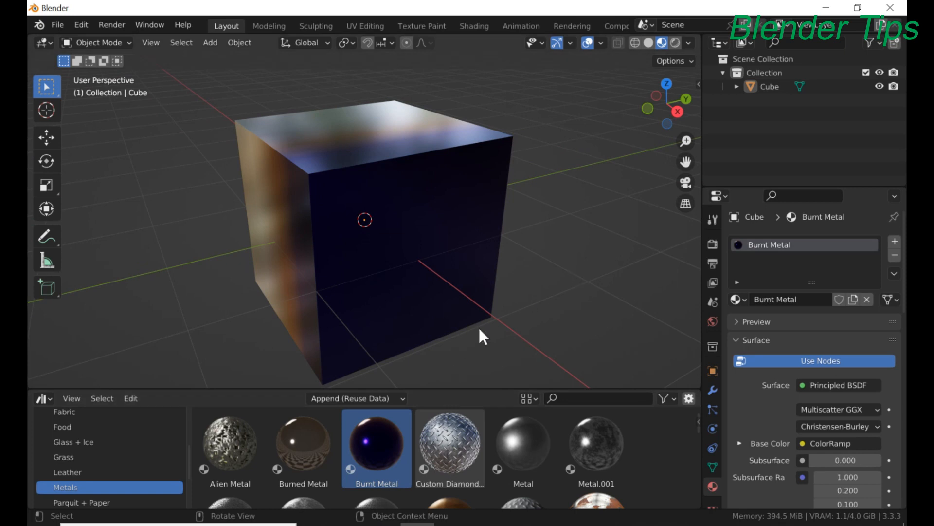
Make the Asset Browser area slightly shorter and browse the materials of all categories down to the bricks.
mouse_move(429, 389)
left_mouse_down()
mouse_move(426, 367)
mouse_move(426, 394)
left_mouse_up()
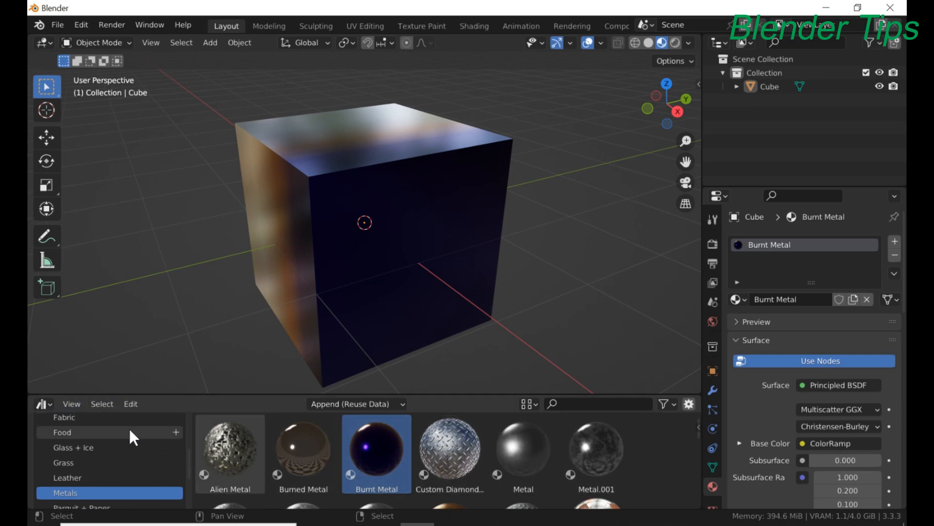
scroll(112, 425, "up", 5)
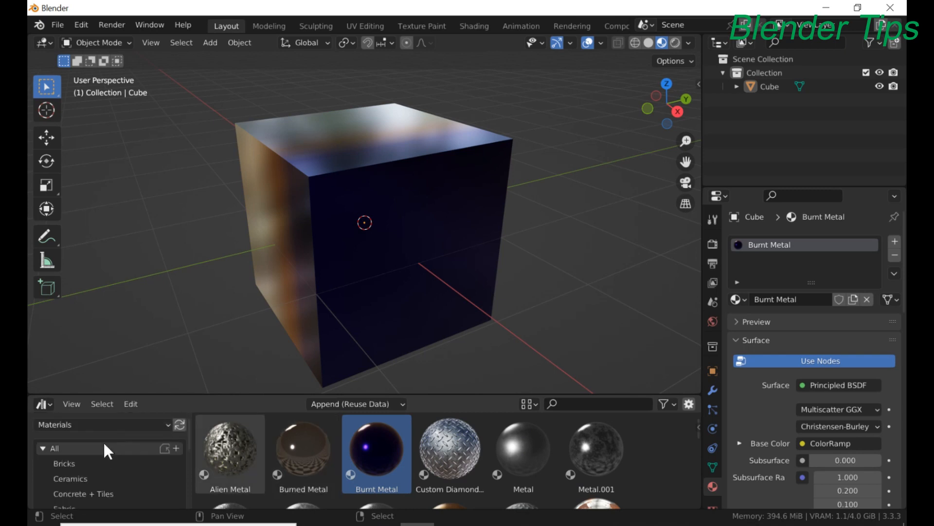
left_click(104, 445)
scroll(535, 444, "down", 3)
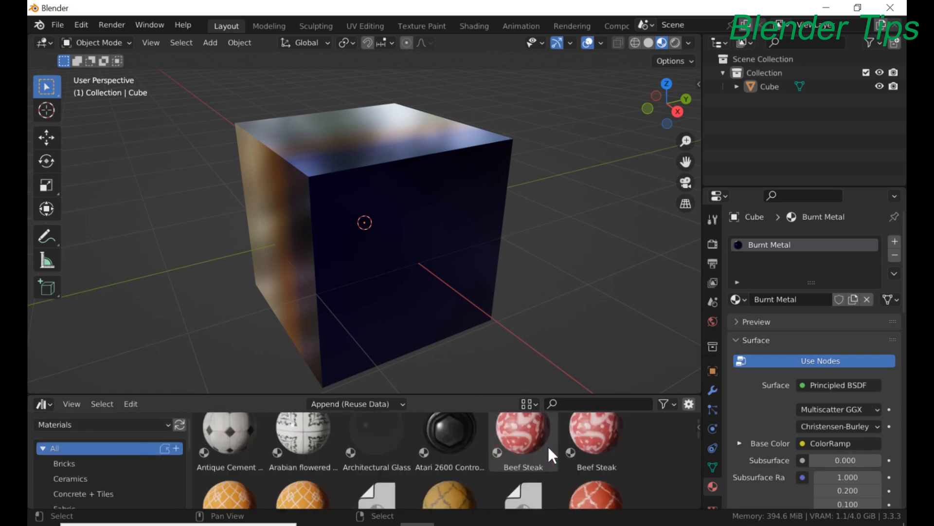
scroll(549, 451, "down", 10)
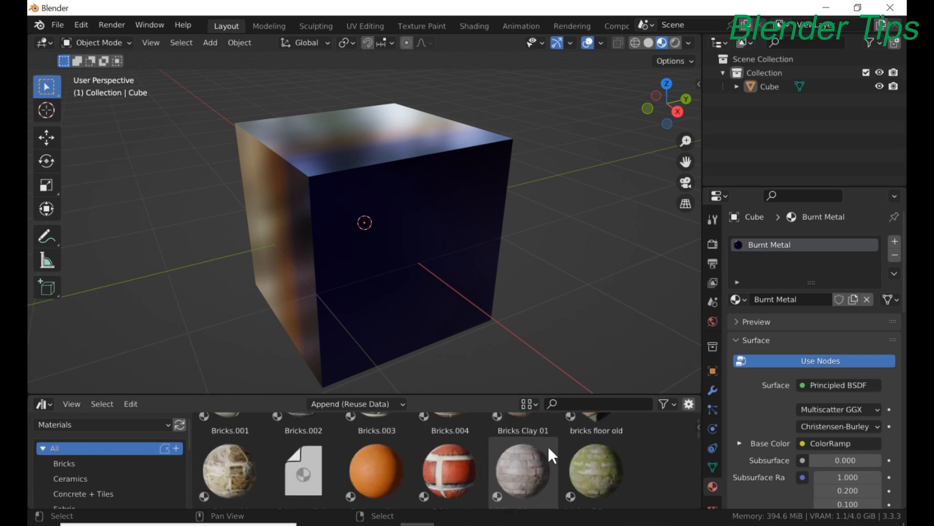
Browse the materials of all categories from the bricks through the ceramics, and return to the start of the list.
scroll(548, 445, "down", 5)
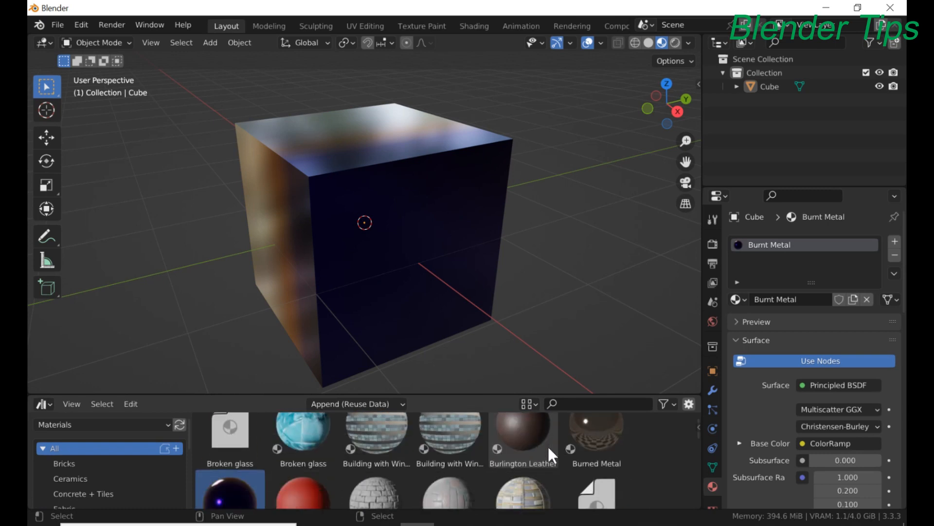
scroll(547, 445, "up", 2)
scroll(547, 445, "down", 3)
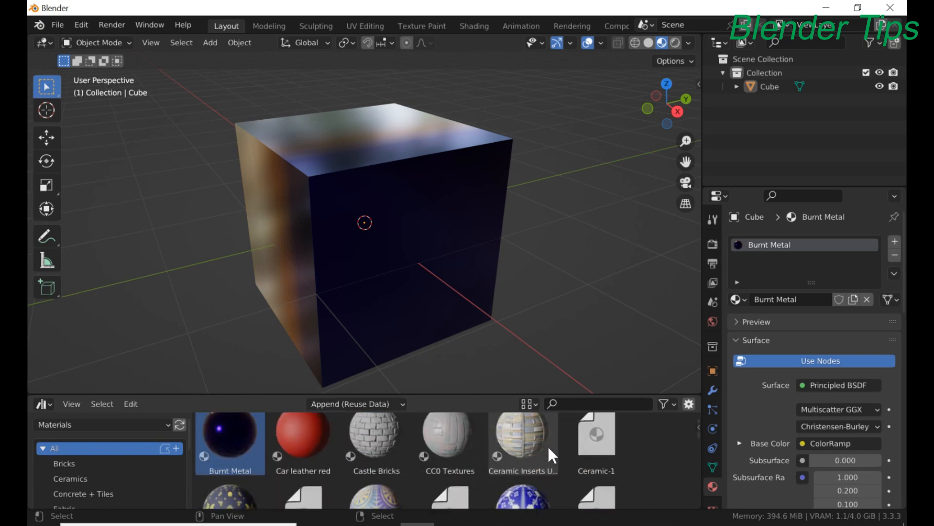
scroll(547, 445, "down", 3)
scroll(549, 446, "down", 1)
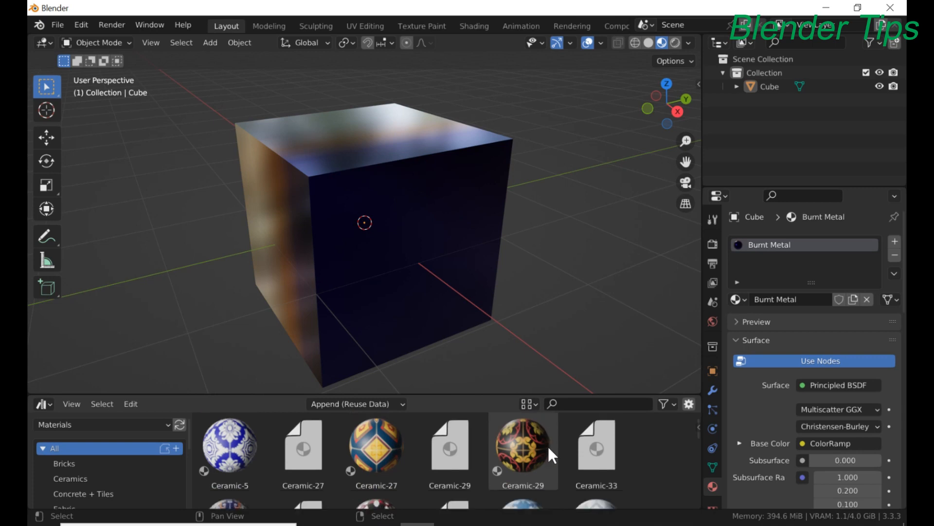
scroll(547, 445, "down", 4)
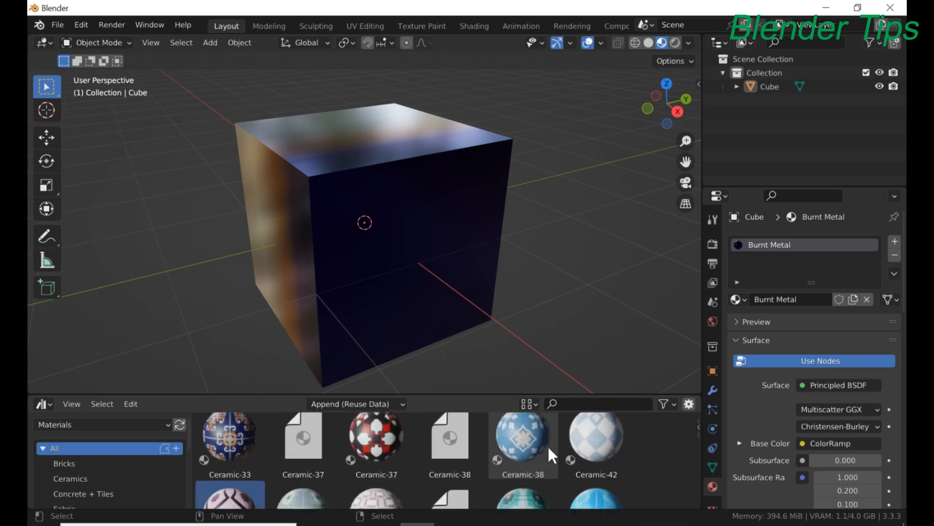
scroll(547, 444, "down", 4)
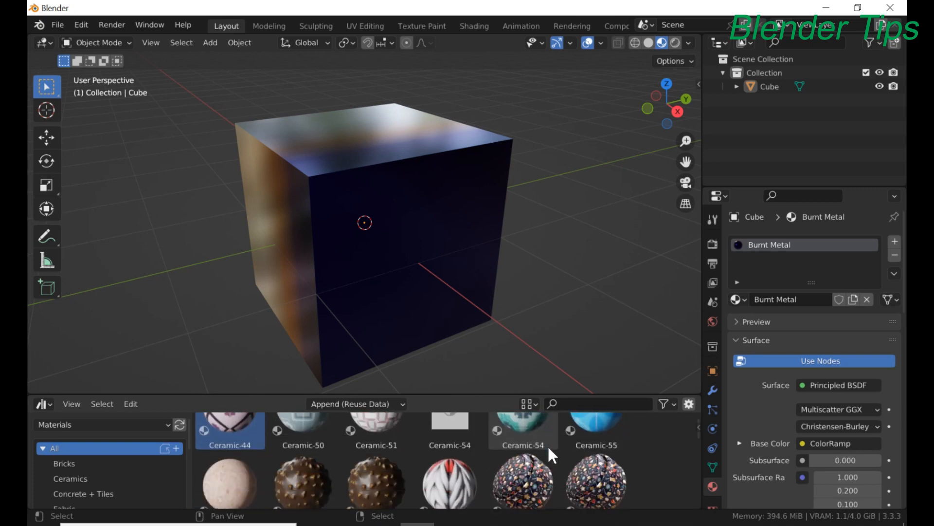
scroll(525, 458, "up", 8)
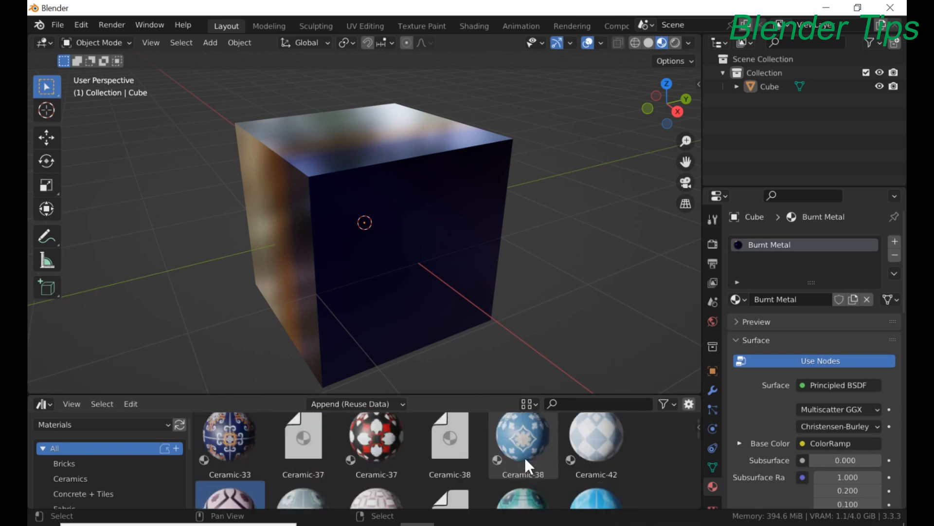
scroll(524, 455, "up", 10)
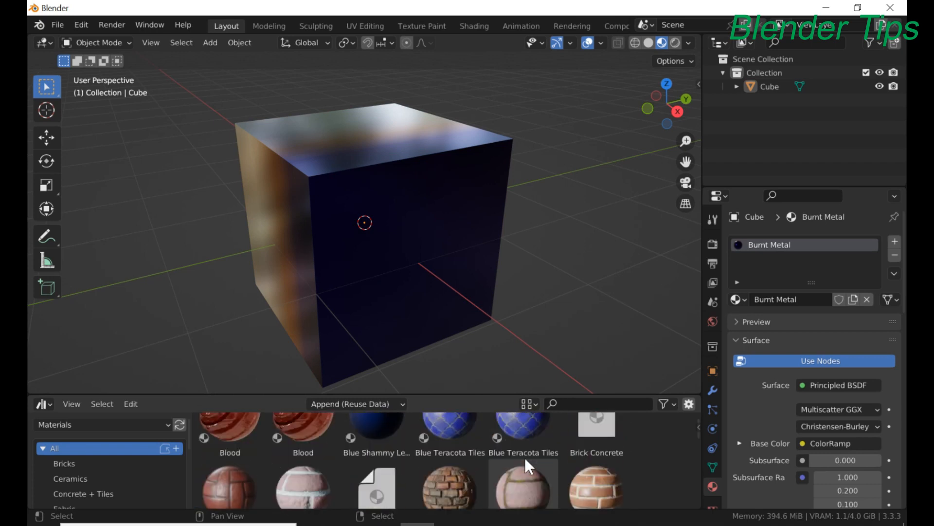
scroll(524, 455, "up", 3)
scroll(524, 455, "up", 5)
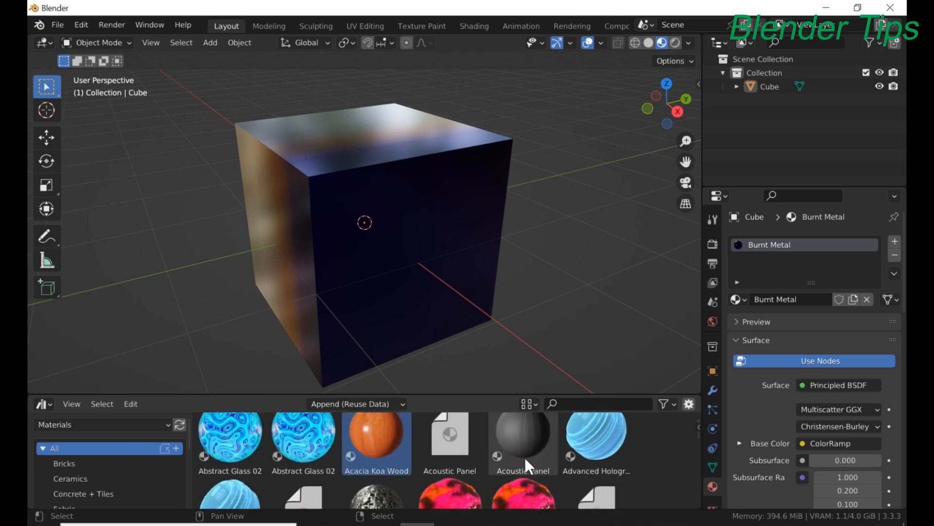
Examine the Burnt Metal cube from several sides, close up and from farther away.
middle_click_drag(497, 280, 371, 271)
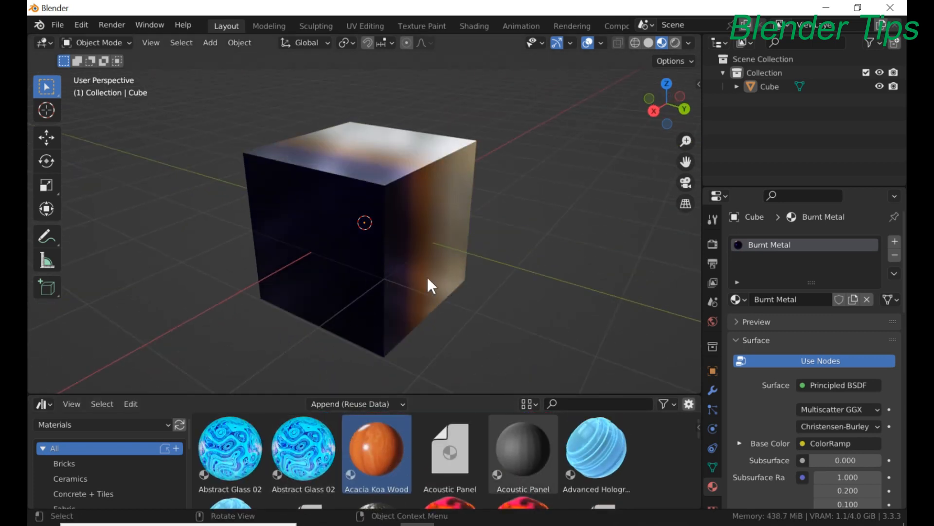
scroll(470, 266, "up", 3)
scroll(470, 266, "down", 3)
middle_click_drag(470, 266, 364, 264)
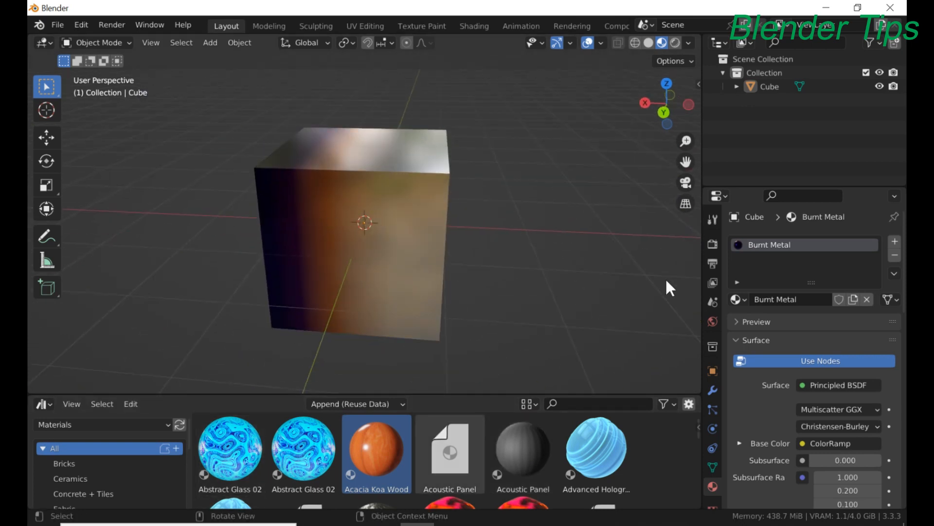
middle_click_drag(579, 233, 386, 289)
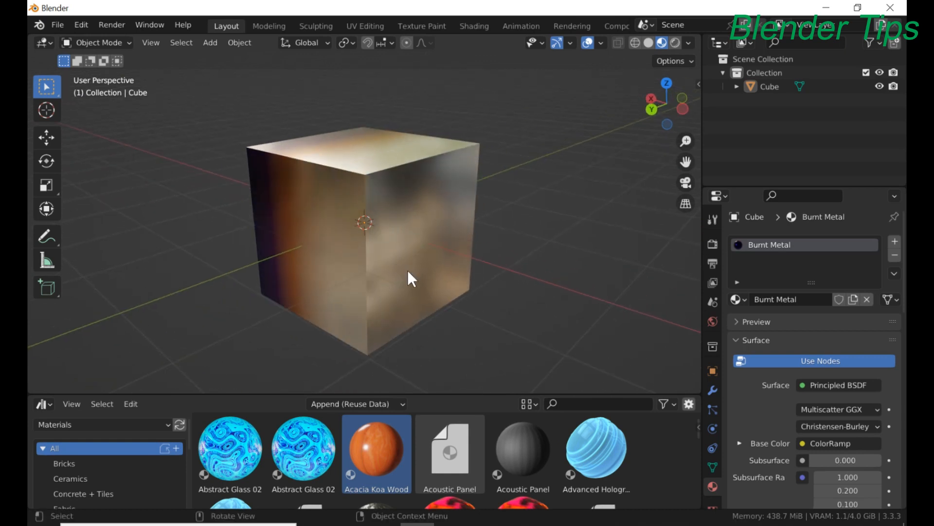